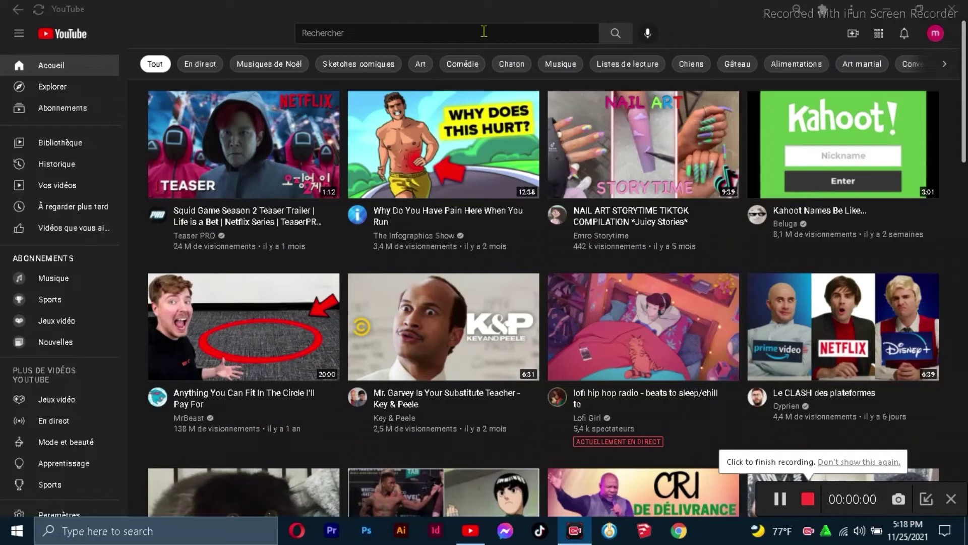
Step: Search YouTube for 'lochard official' and open the channel
click(484, 31)
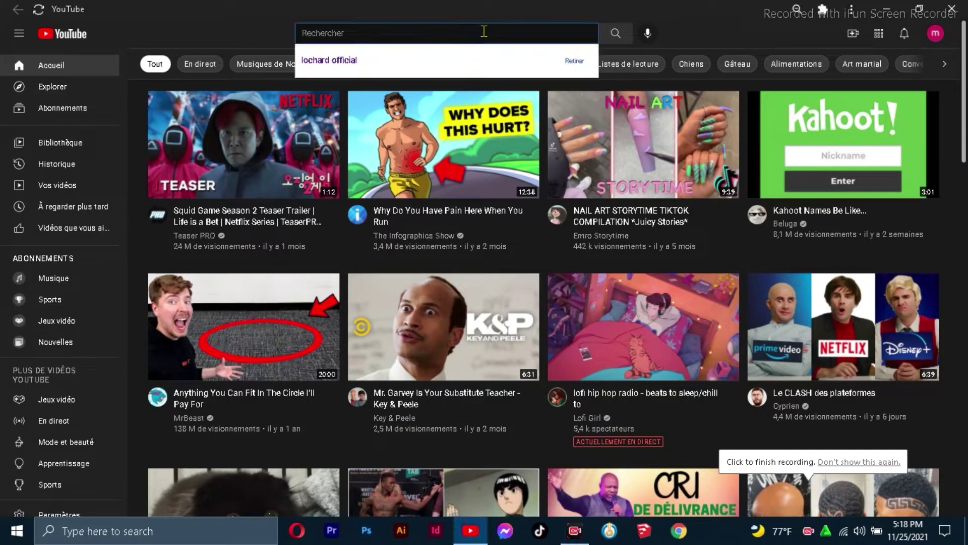
text(locha)
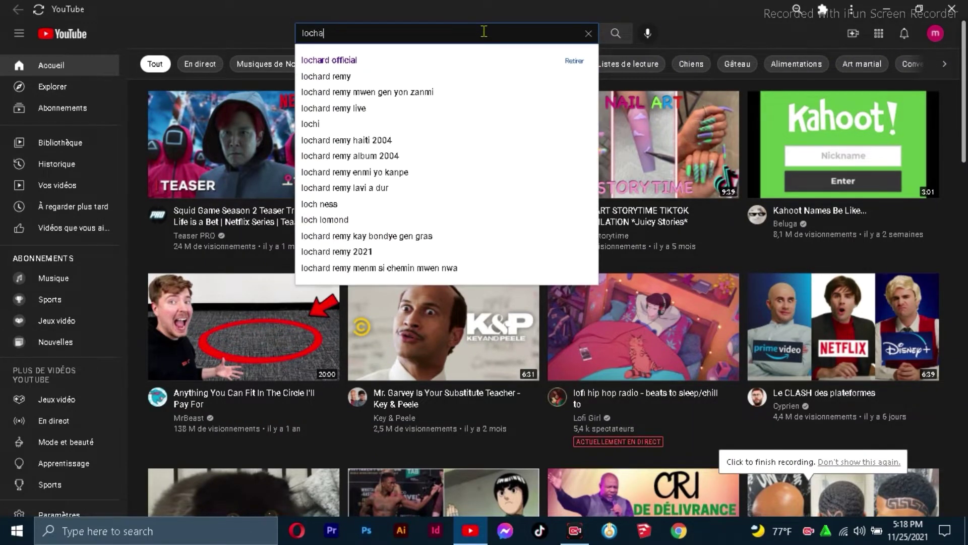
text(rd offi)
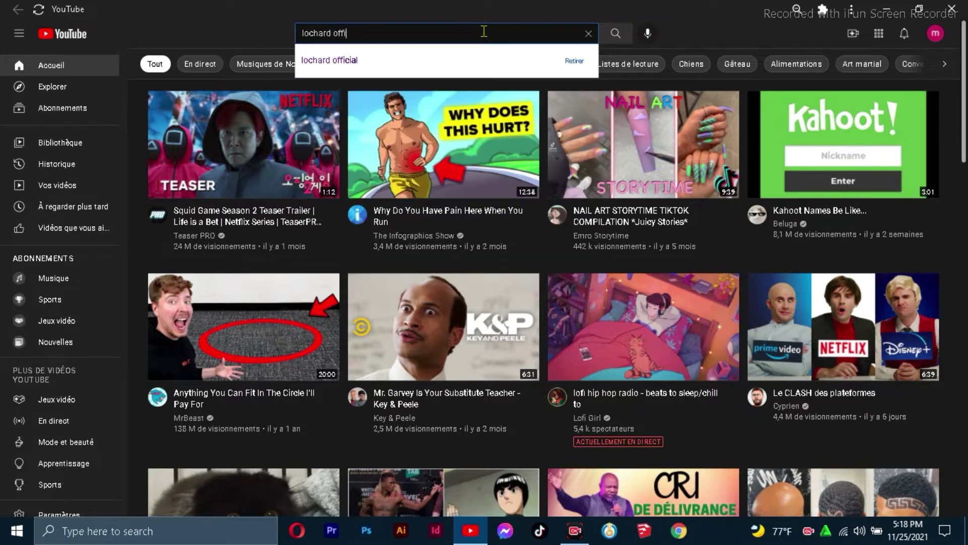
text(cial)
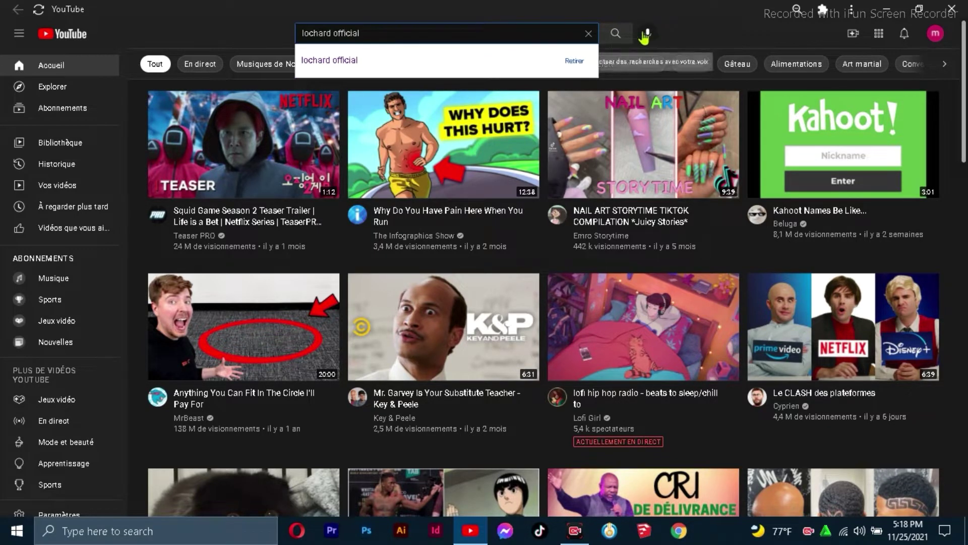
click(617, 35)
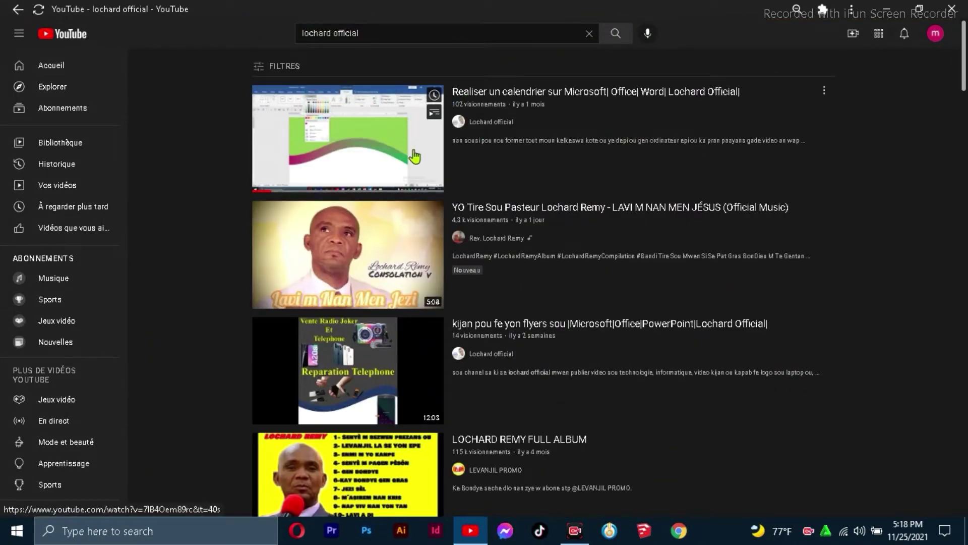
click(462, 126)
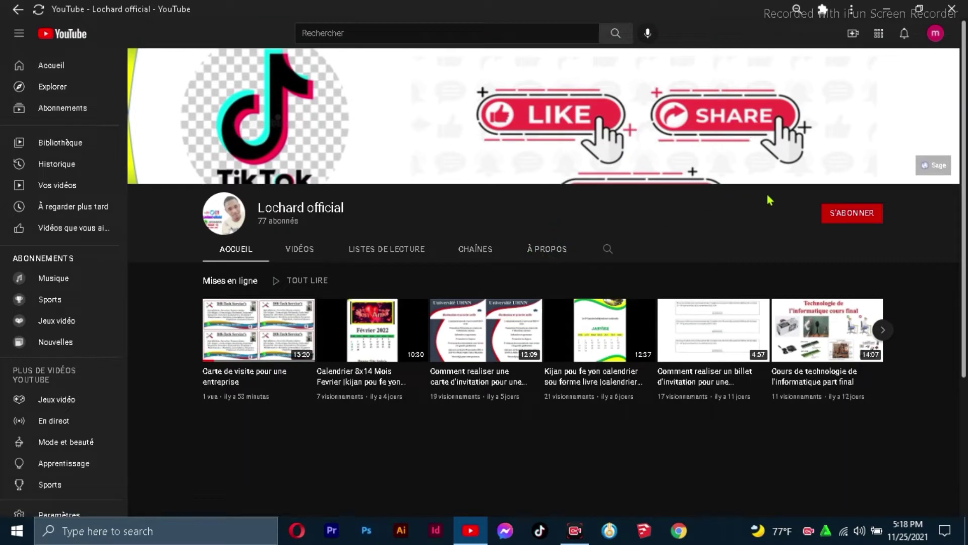
Step: Subscribe to the channel and set its notifications to Toutes
click(846, 222)
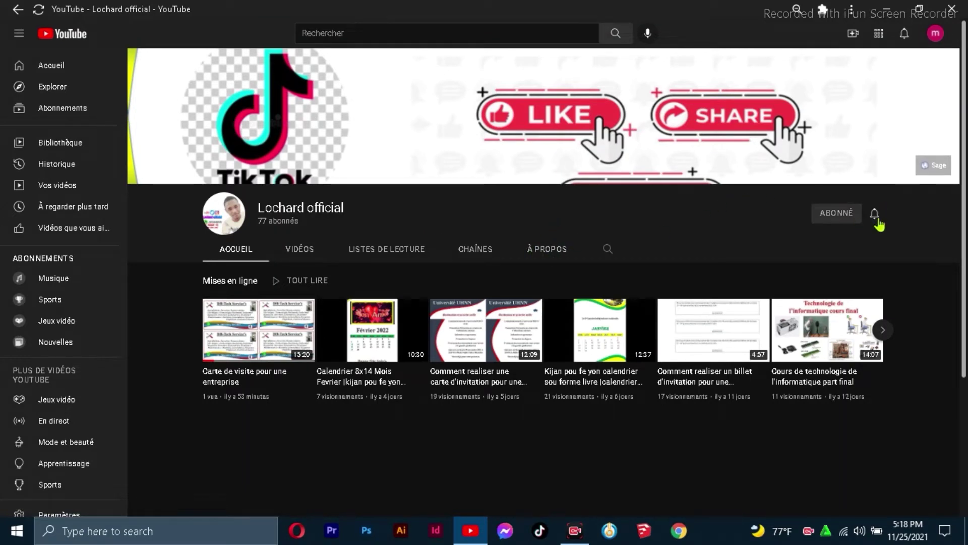
click(875, 214)
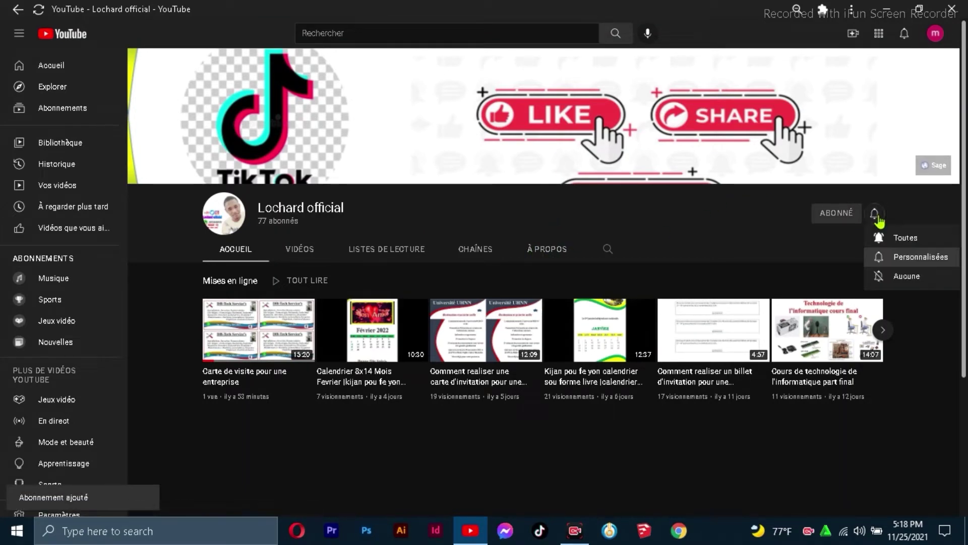
click(889, 236)
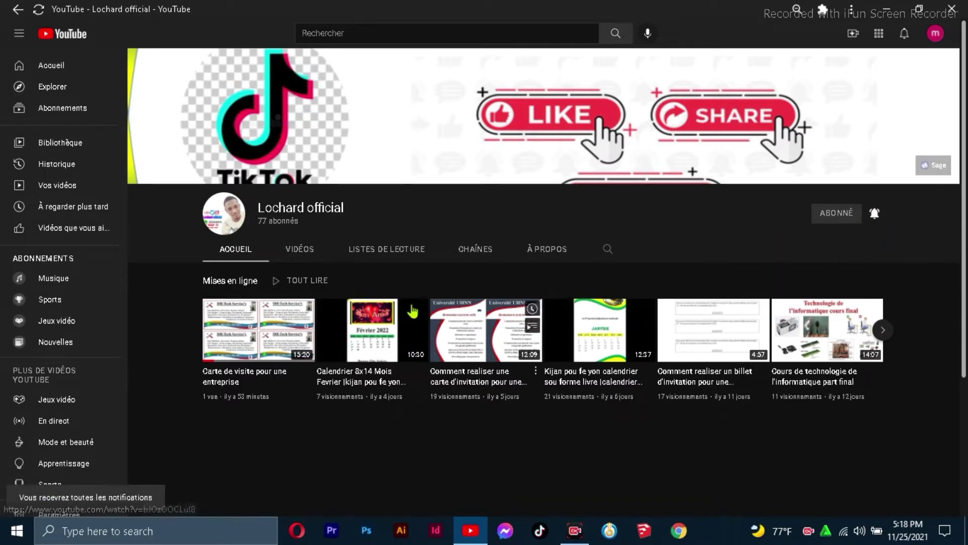
Step: On the business-card video, post the comment 'bon travail lochard official.' and like it
click(258, 331)
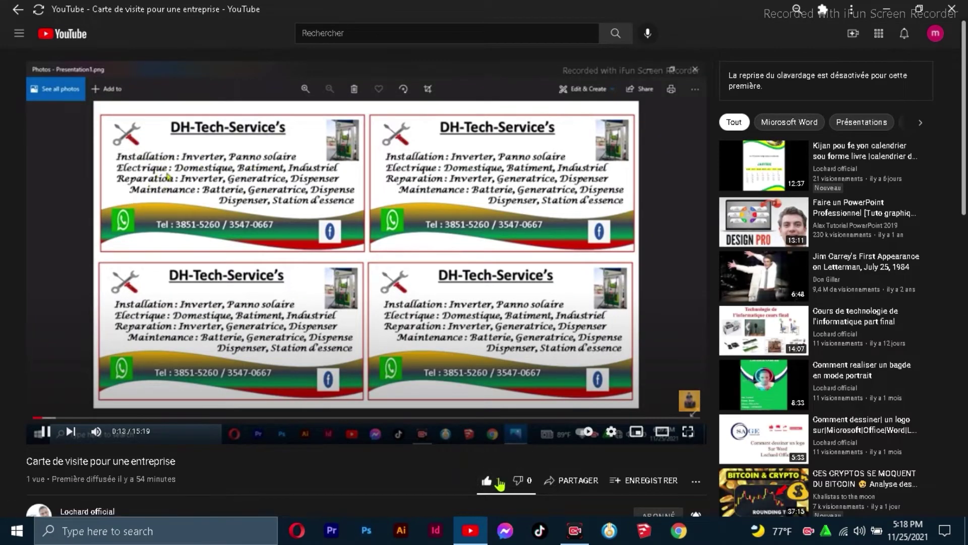
scroll(555, 483, down, 8)
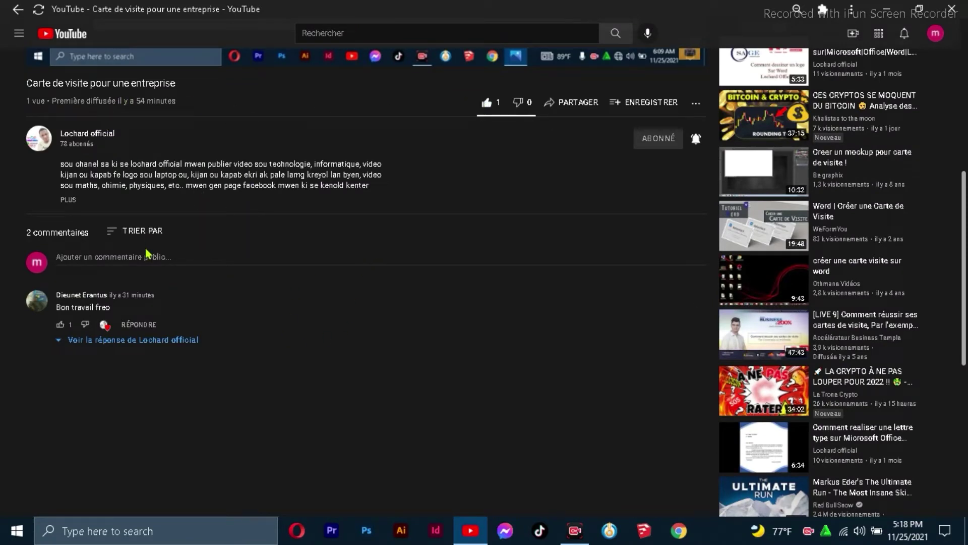
click(175, 256)
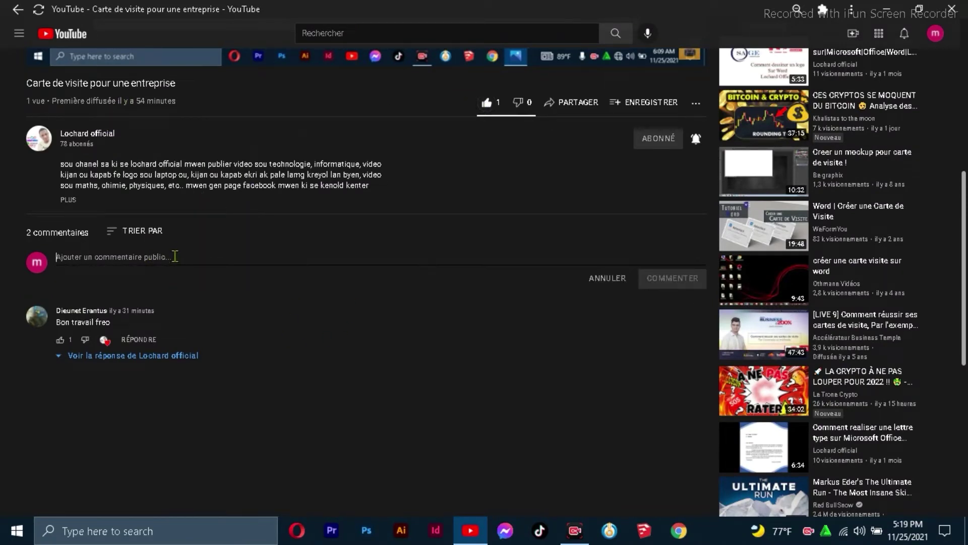
text(bon trava)
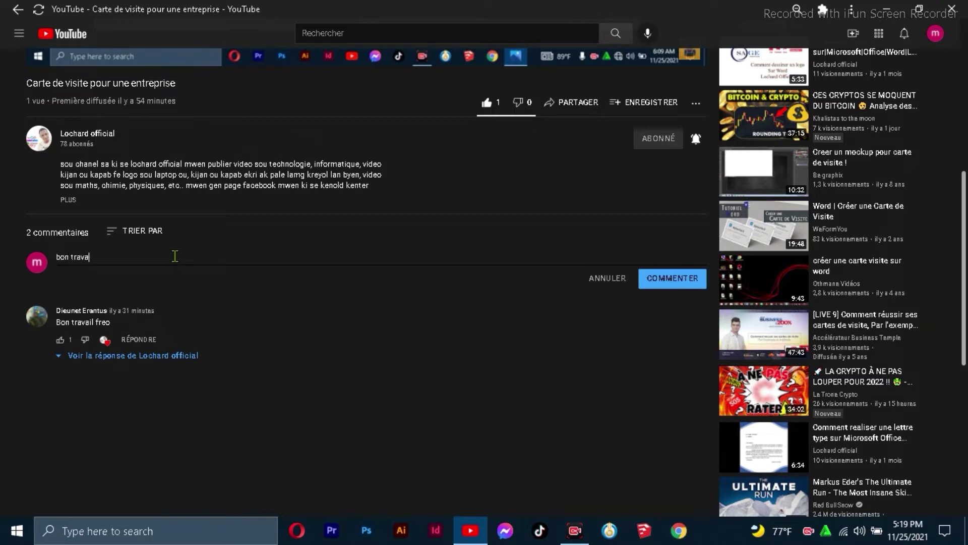
text(il lochard)
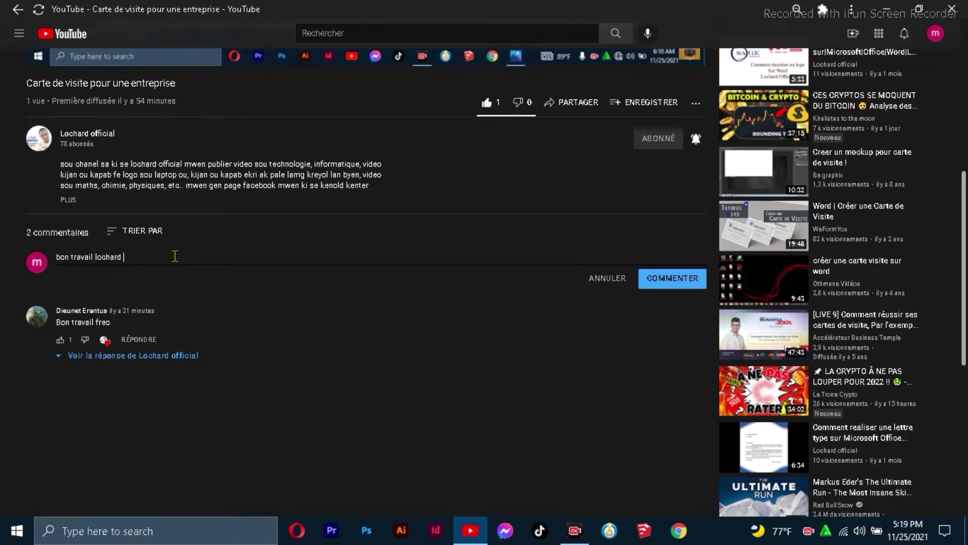
text(ficial.)
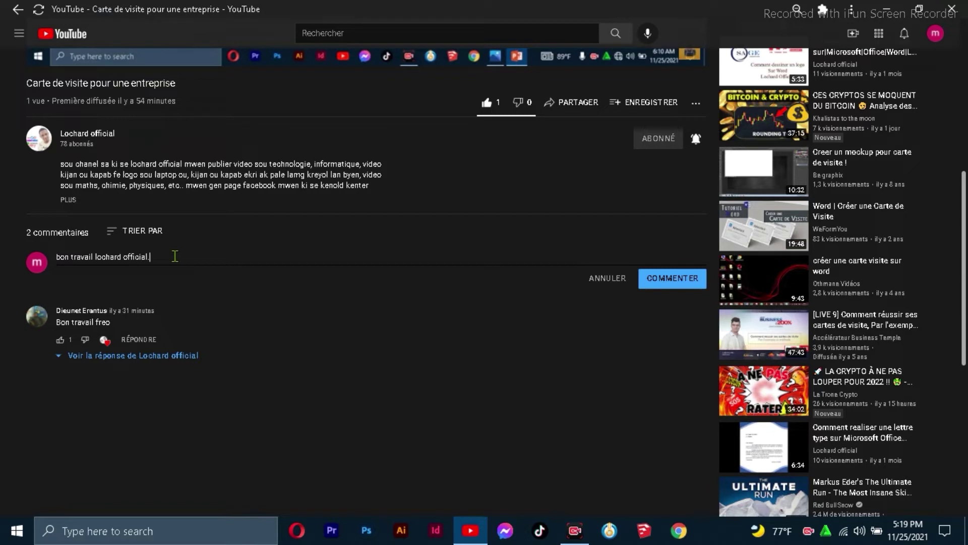
click(661, 279)
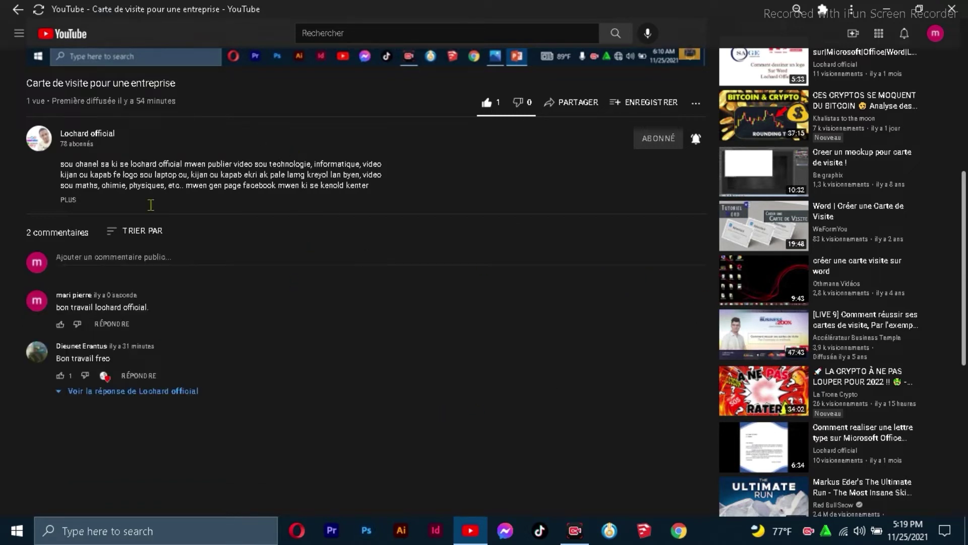
mouse_move(227, 307)
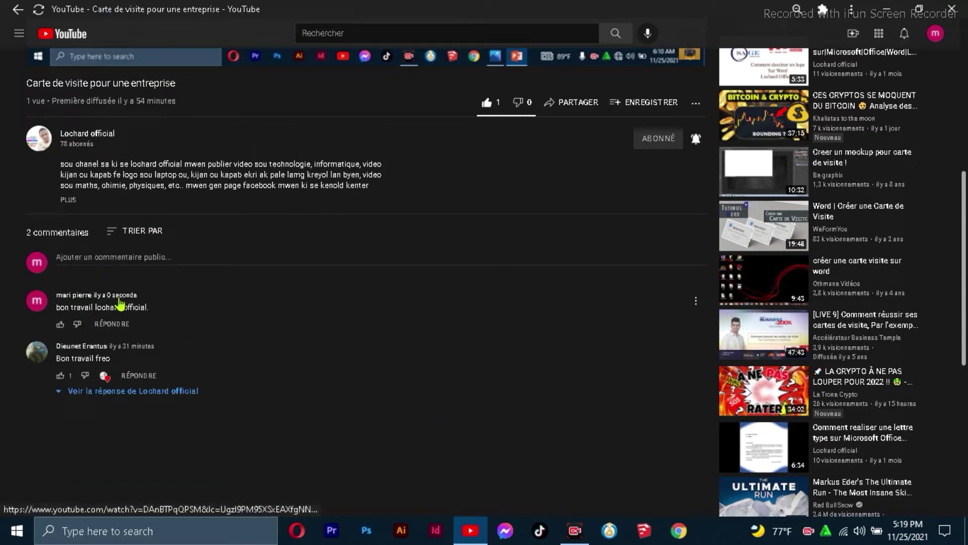
click(68, 328)
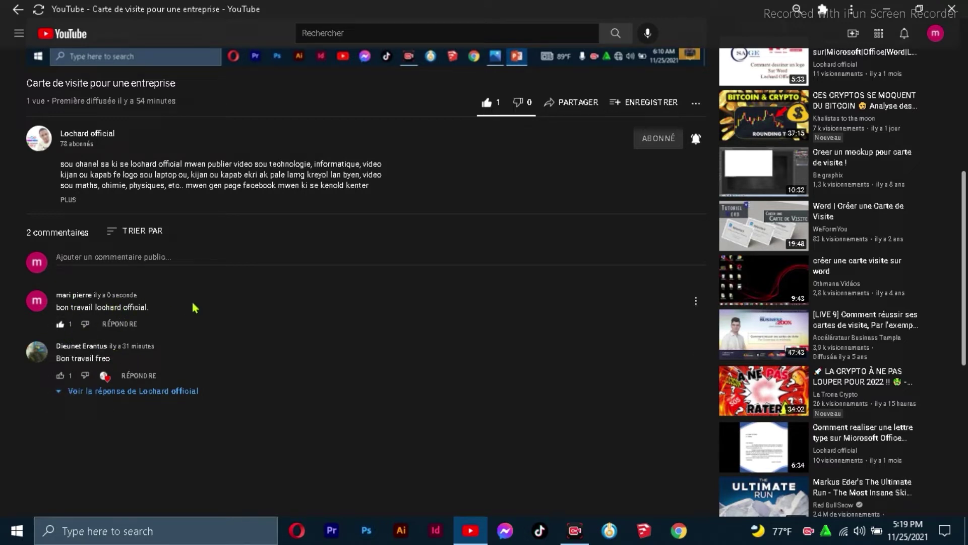
scroll(194, 303, down, 7)
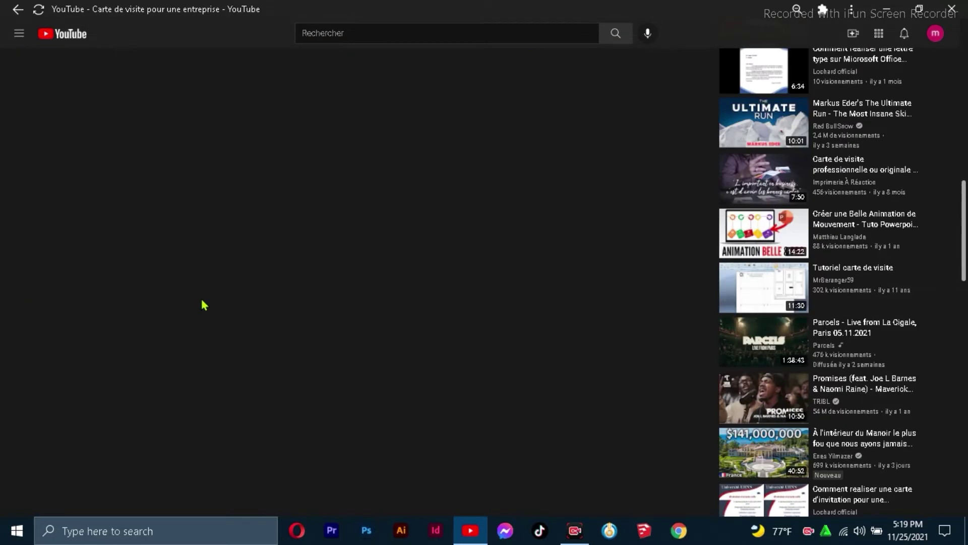
Step: Copy the business-card video's link from the PARTAGER dialog, then close it
scroll(203, 305, up, 7)
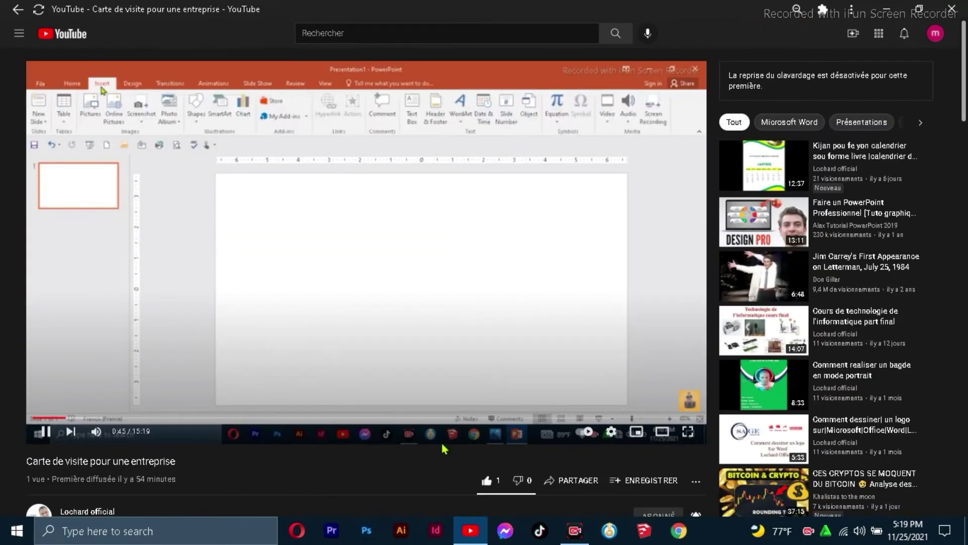
click(562, 480)
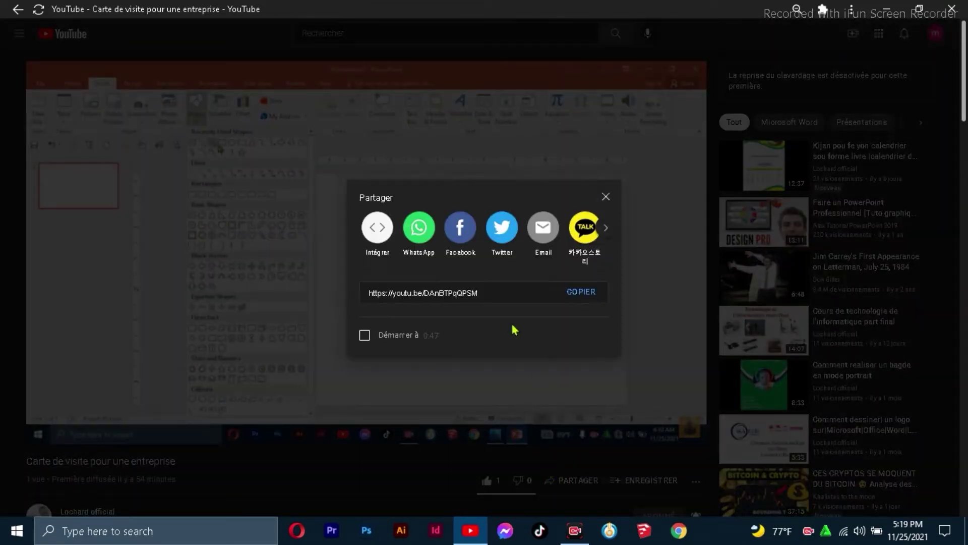
click(581, 292)
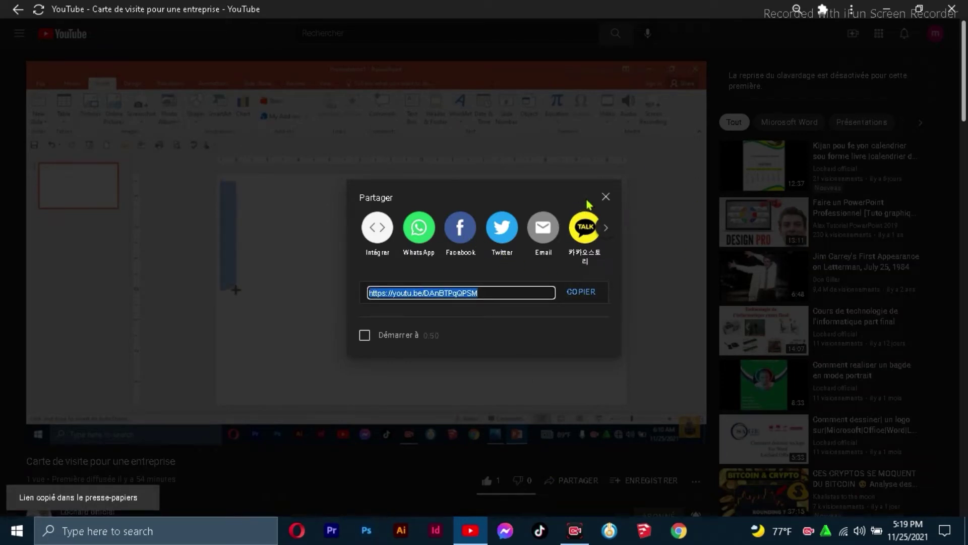
click(605, 197)
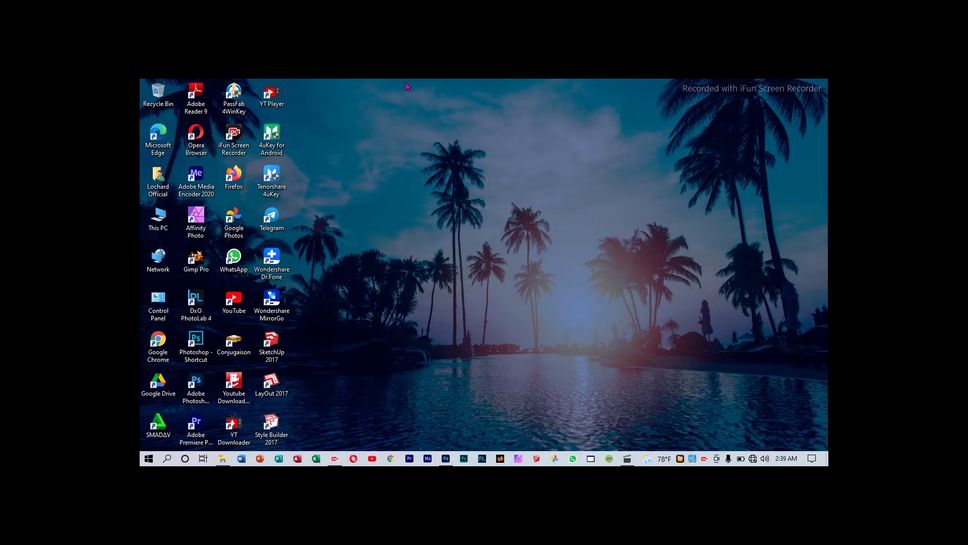
Step: Switch to Photoshop and open IMG-20210823-WA0033.png from the Récent thumbnails
click(446, 459)
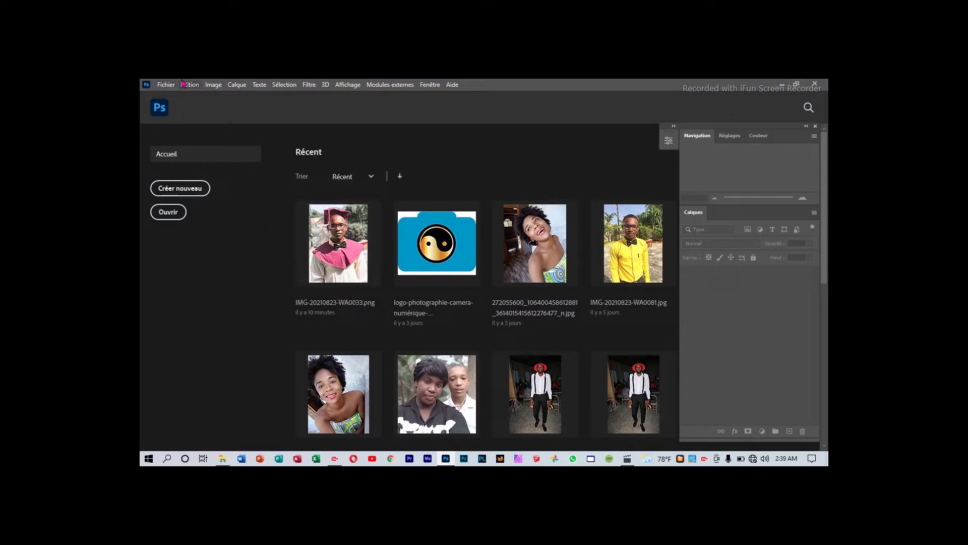
click(166, 84)
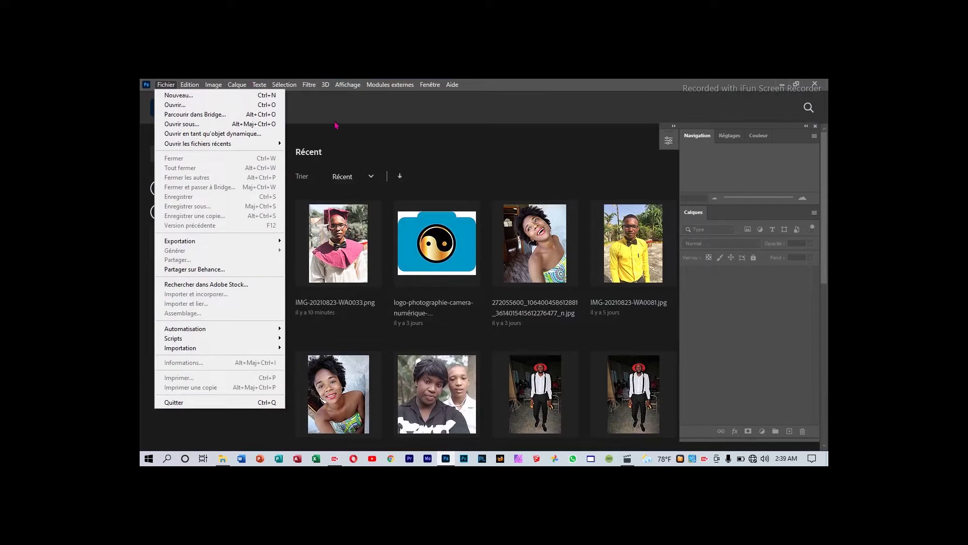
click(356, 104)
click(341, 240)
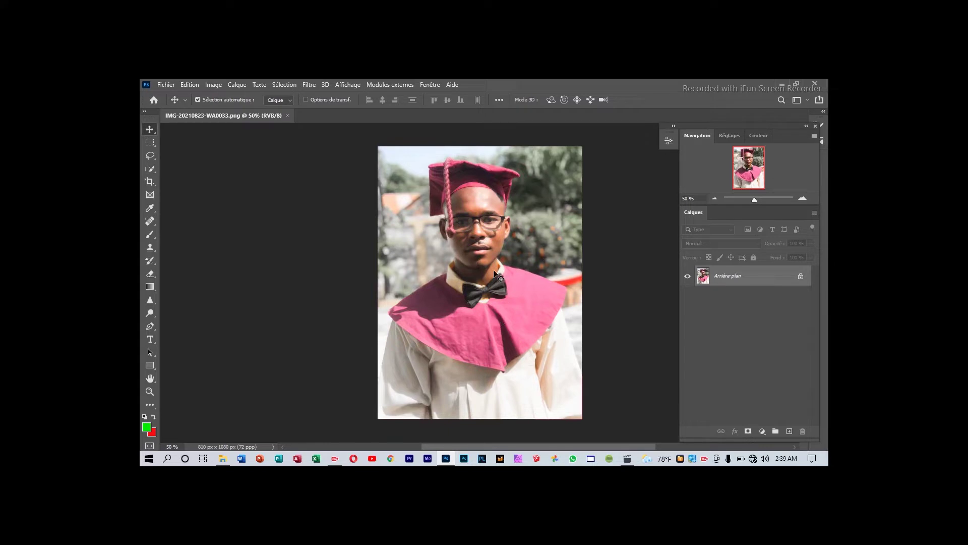
Step: Unlock the background layer and add a gradient overlay in Produit mode at 85% opacity
click(801, 278)
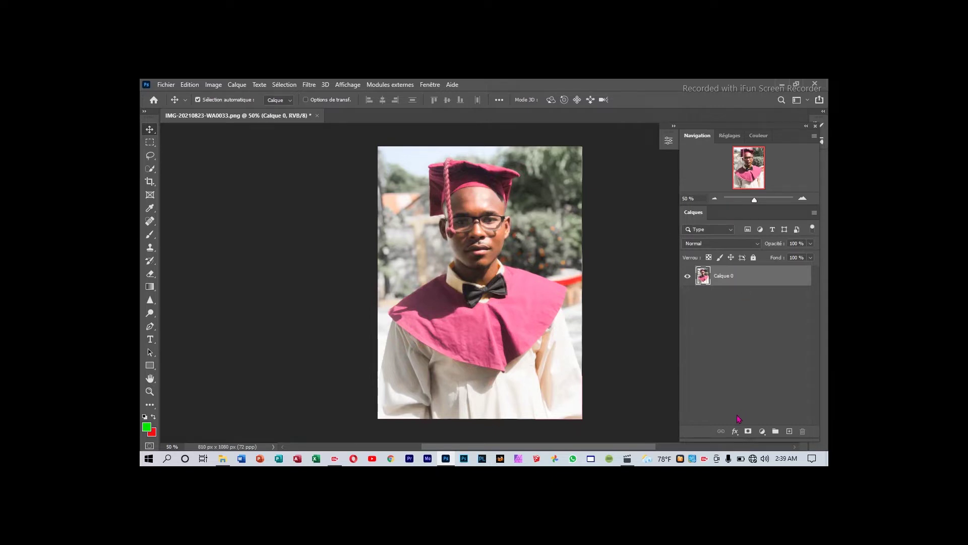
click(735, 431)
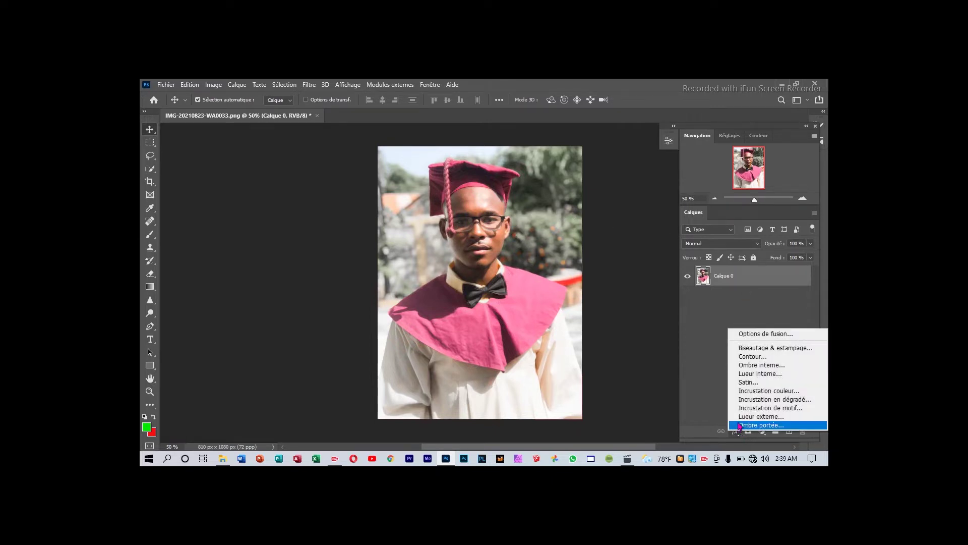
click(746, 399)
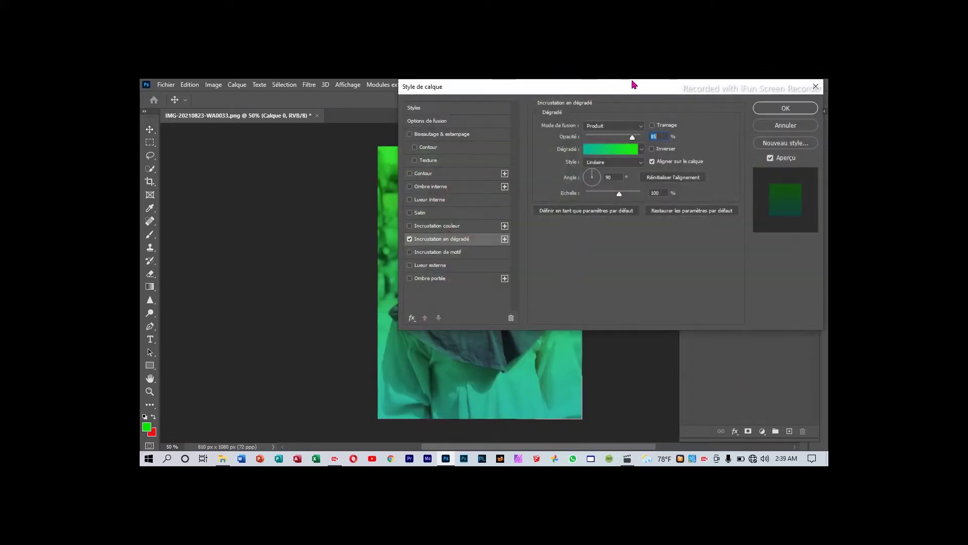
mouse_move(633, 87)
mouse_down()
mouse_move(639, 179)
mouse_move(556, 269)
mouse_move(611, 147)
mouse_up()
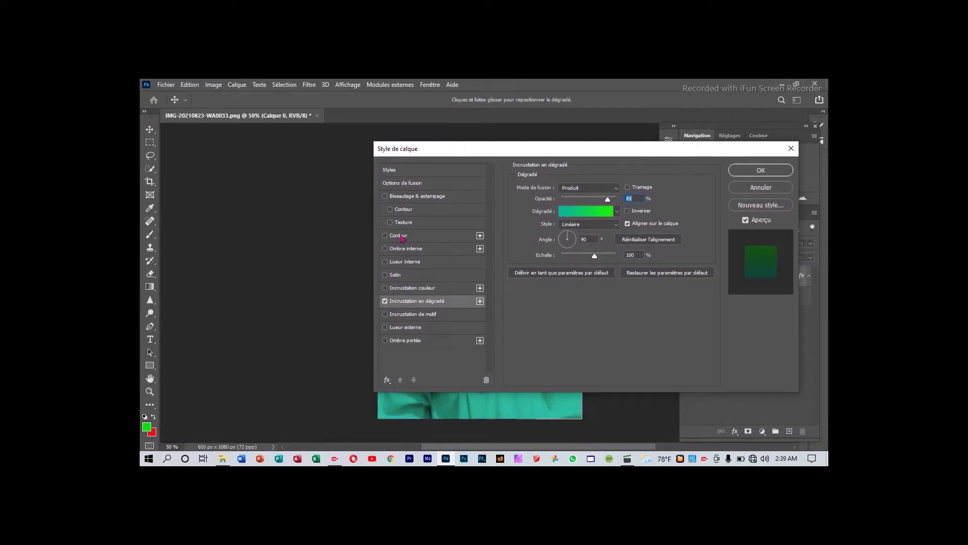
drag(601, 152, 515, 247)
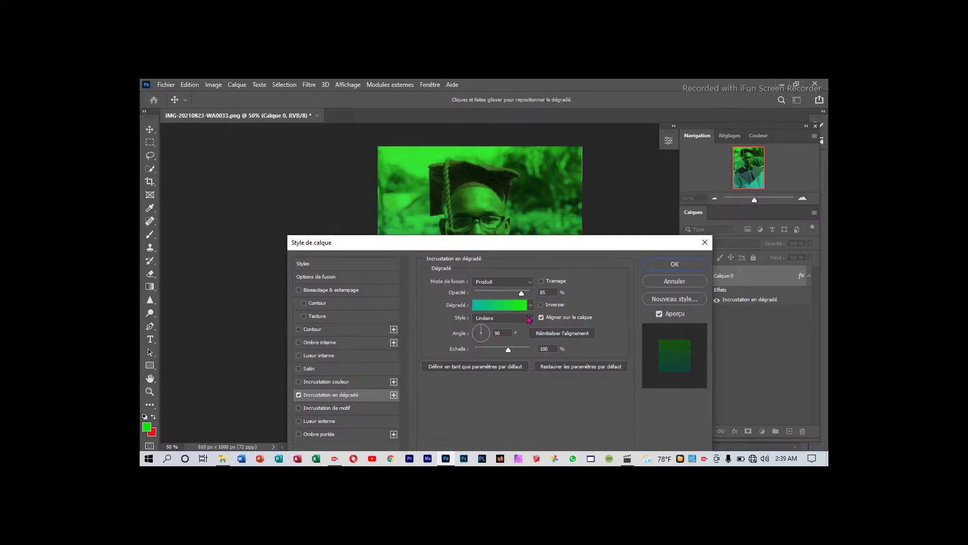
click(532, 281)
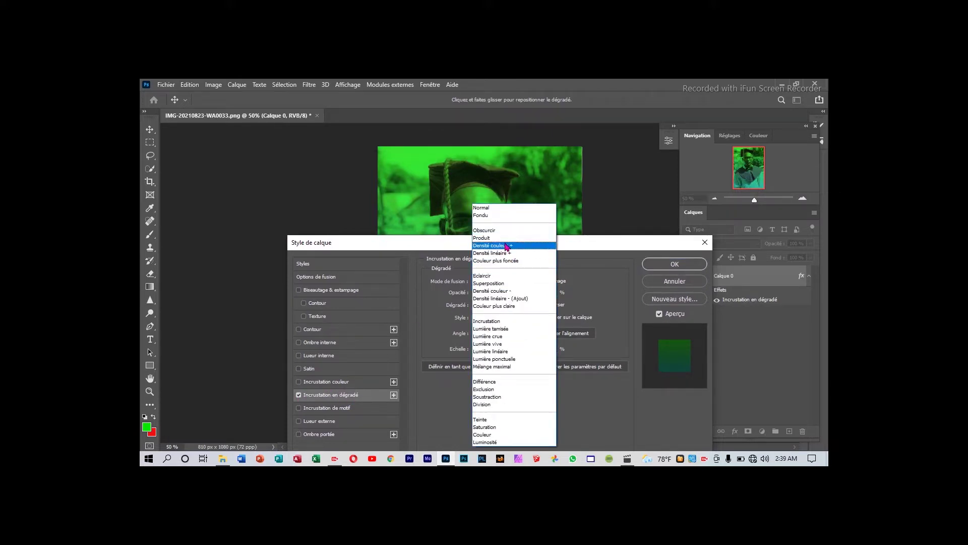
click(500, 239)
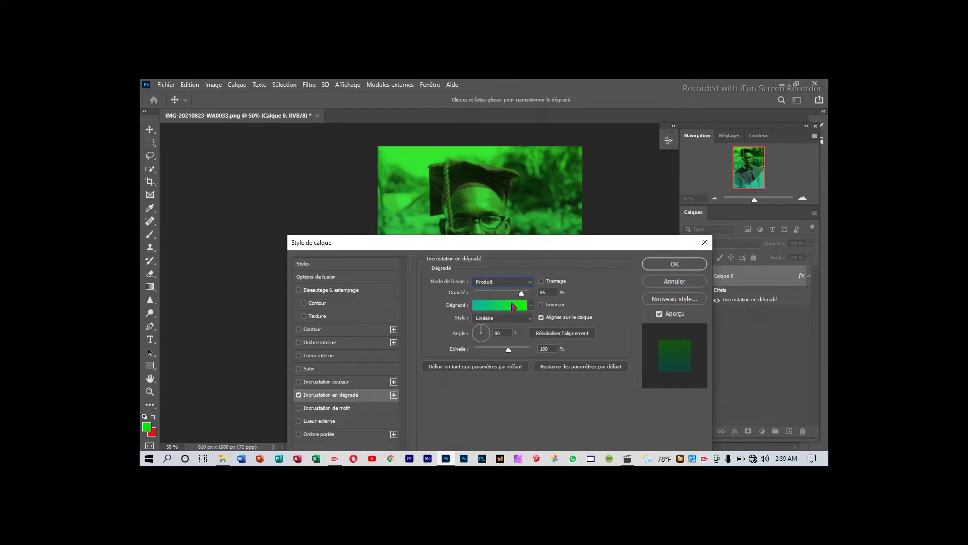
Step: Swap the overlay's gradient for the Bleu_12 preset from the Bleus folder
click(526, 306)
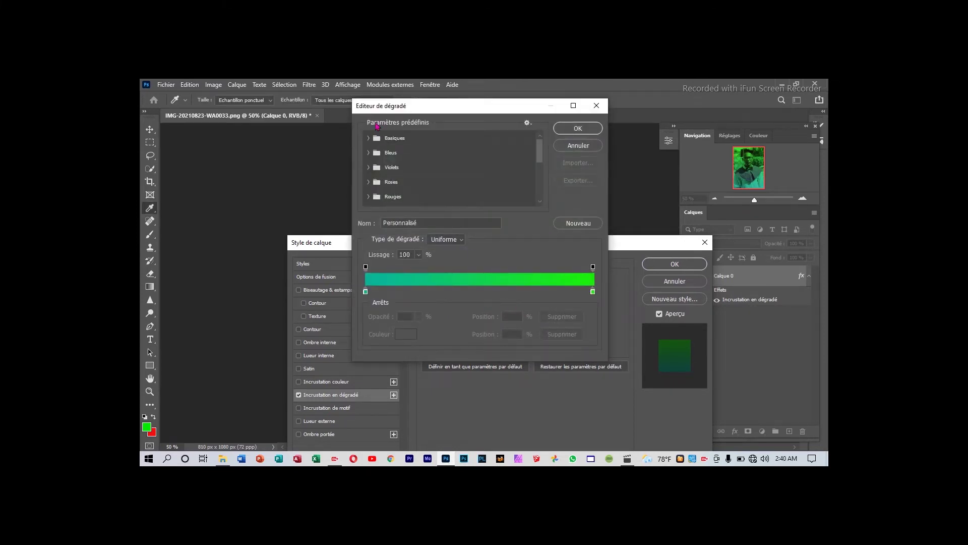
click(369, 154)
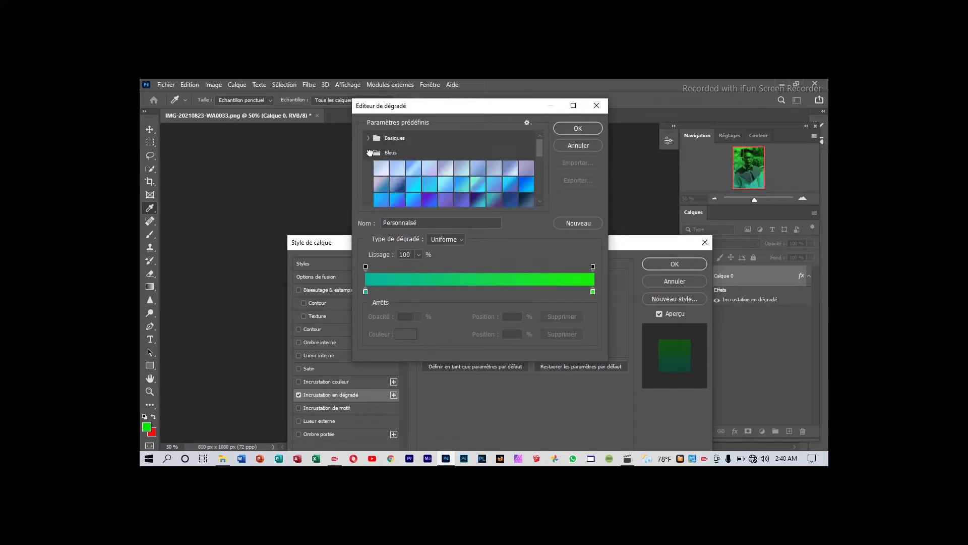
scroll(456, 170, down, 2)
scroll(456, 169, down, 2)
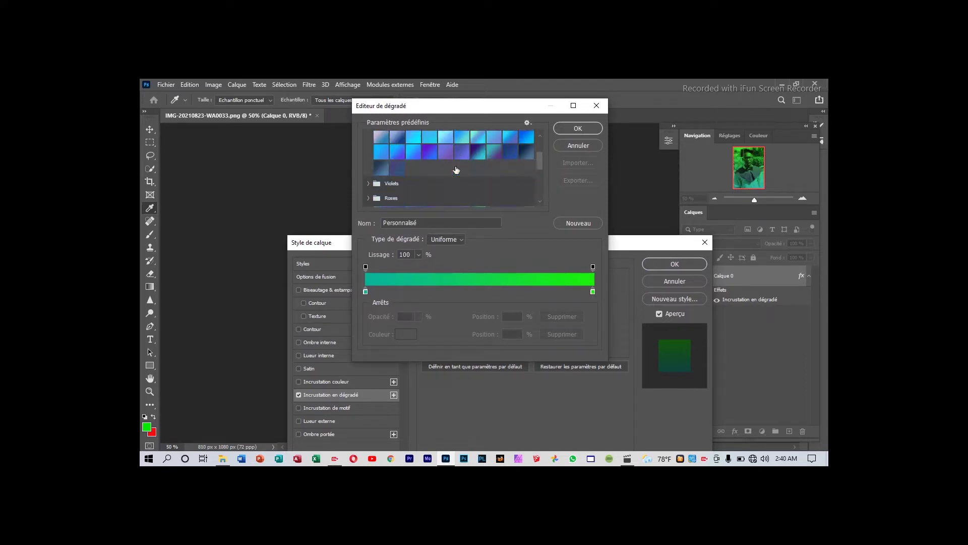
scroll(456, 169, down, 2)
scroll(456, 170, down, 1)
scroll(456, 169, down, 1)
scroll(456, 170, down, 2)
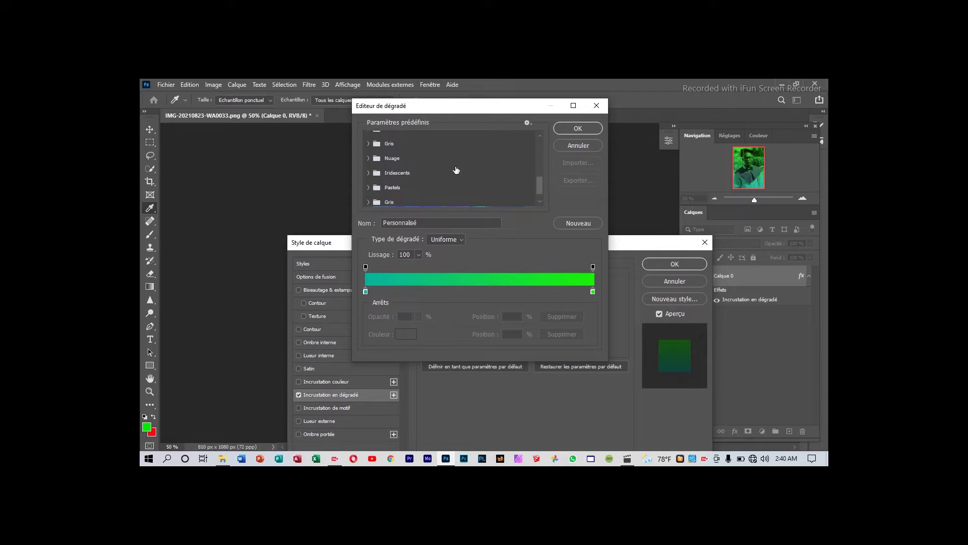
scroll(456, 170, down, 2)
scroll(456, 169, up, 2)
scroll(456, 170, up, 1)
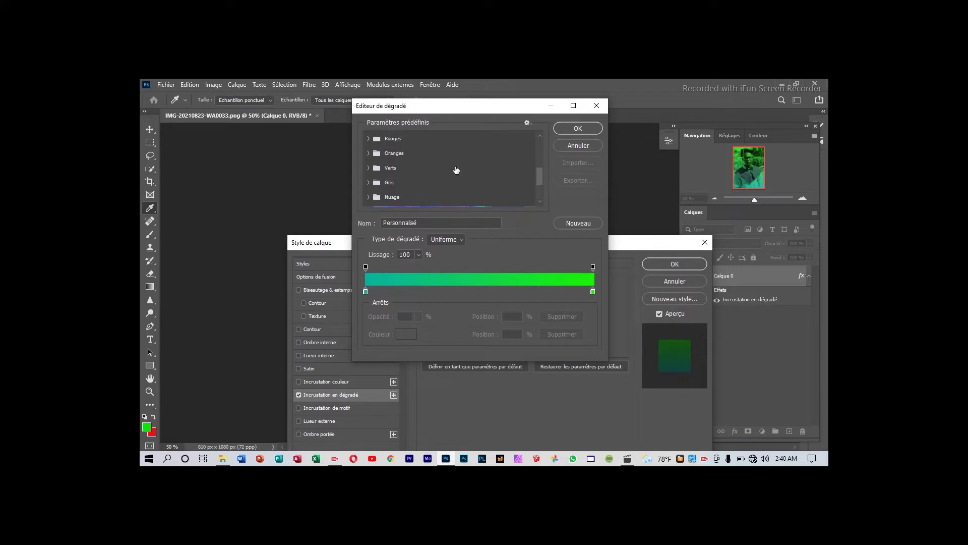
scroll(457, 169, up, 1)
scroll(456, 170, up, 2)
scroll(456, 170, up, 1)
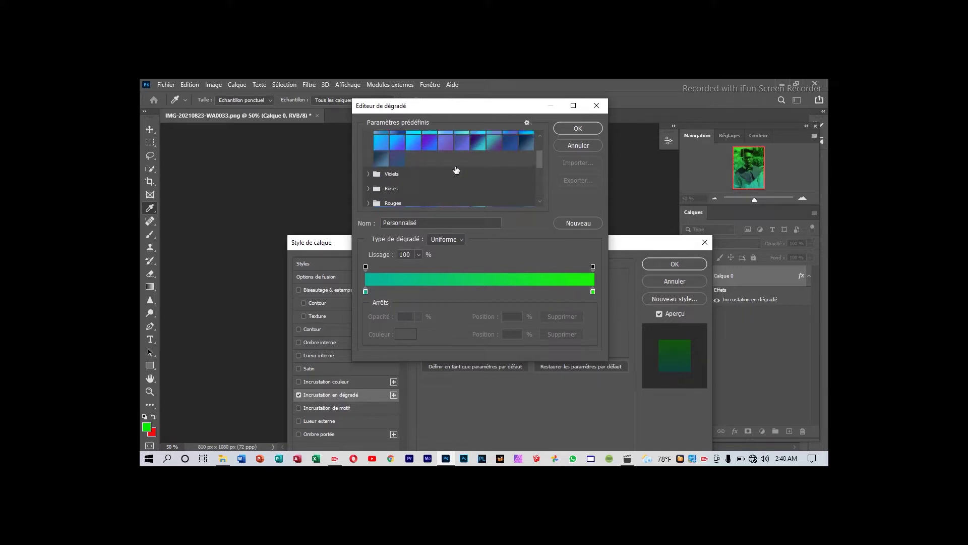
scroll(456, 170, up, 1)
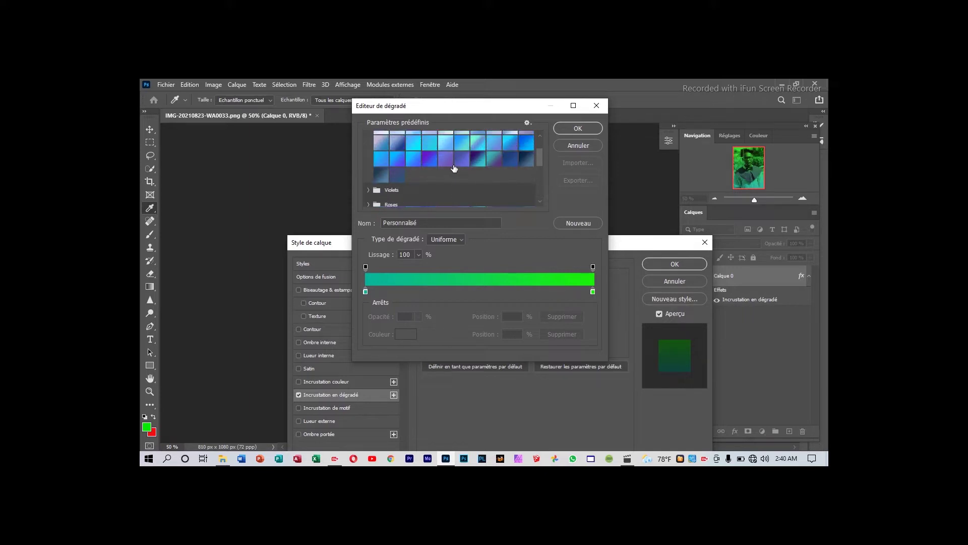
click(392, 146)
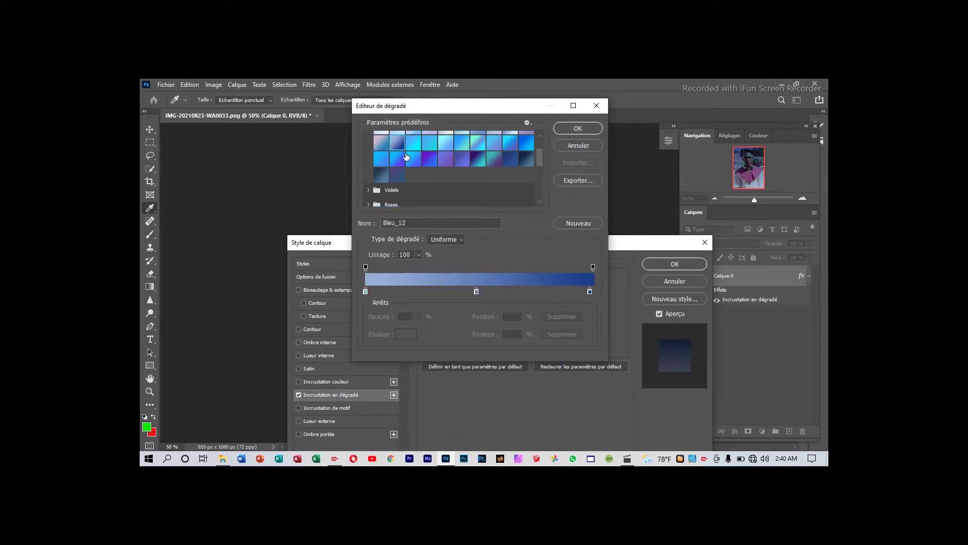
click(578, 128)
Step: Set the gradient overlay's opacity to 74% and its scale to 97%
mouse_move(585, 245)
mouse_down()
mouse_move(445, 415)
mouse_move(417, 218)
mouse_move(444, 291)
mouse_up()
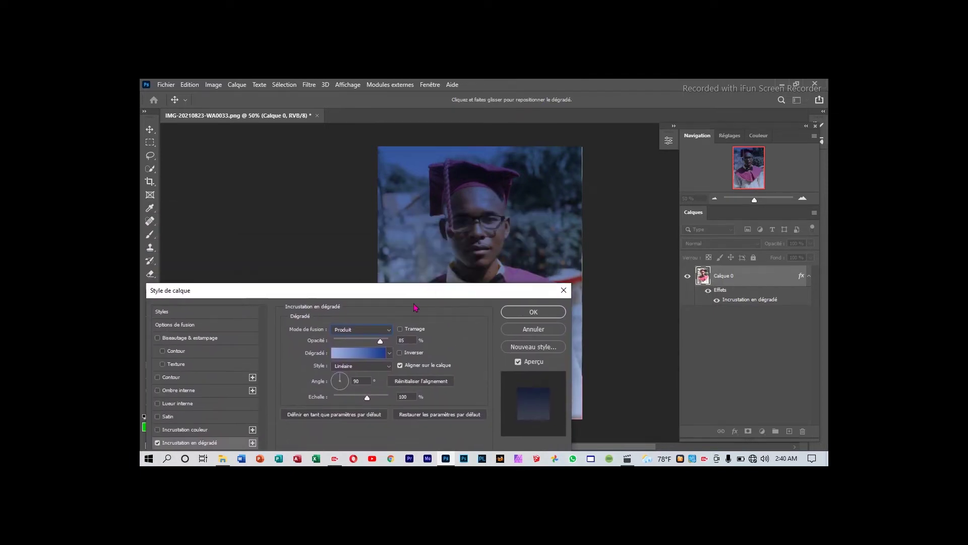
mouse_move(380, 341)
mouse_down()
mouse_move(370, 346)
mouse_move(397, 343)
mouse_move(376, 347)
mouse_up()
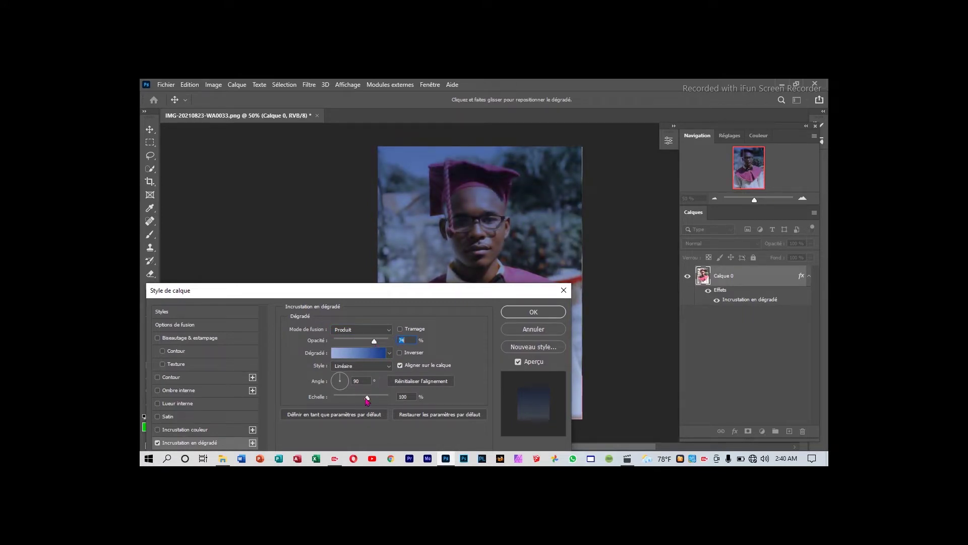
mouse_move(366, 401)
mouse_down()
mouse_move(380, 401)
mouse_move(326, 409)
mouse_up()
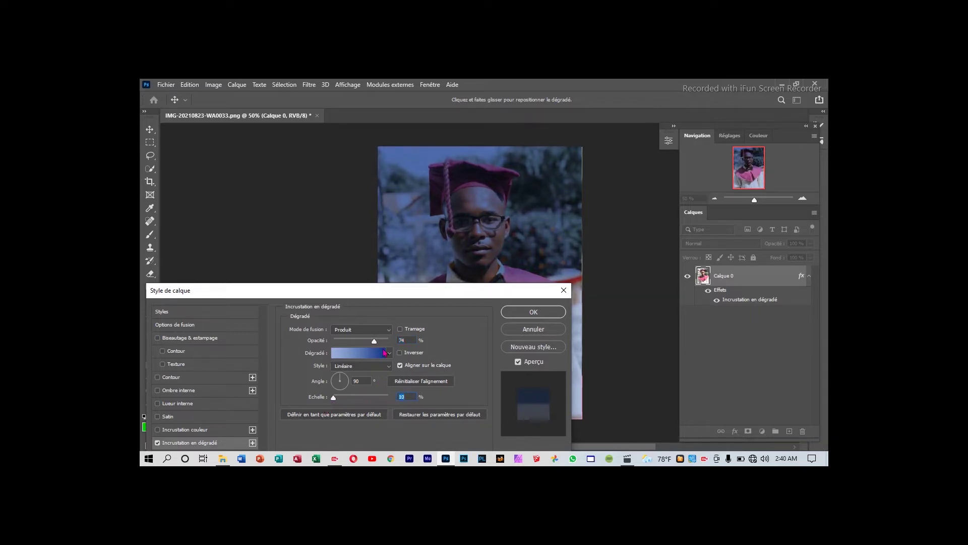
drag(406, 297, 297, 341)
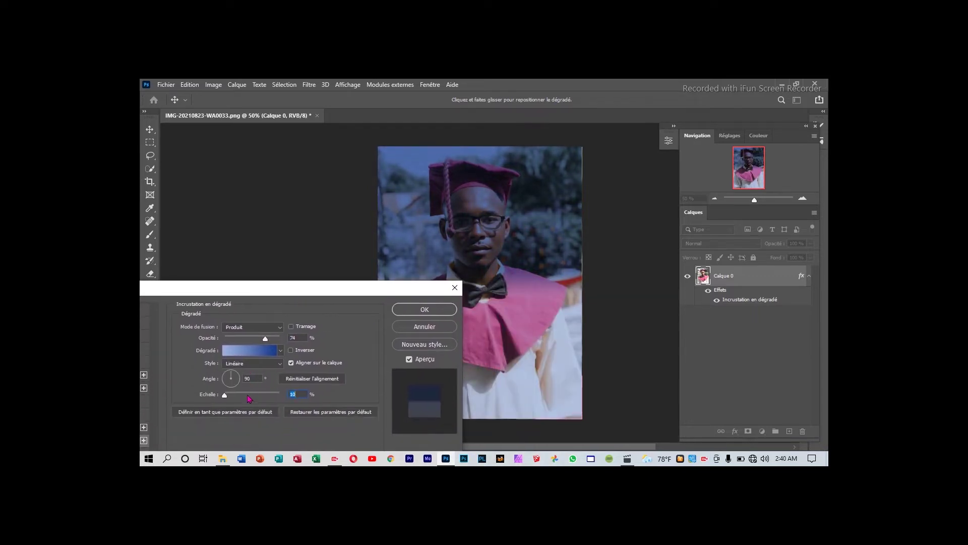
mouse_move(230, 396)
mouse_down()
mouse_move(299, 391)
mouse_move(257, 403)
mouse_up()
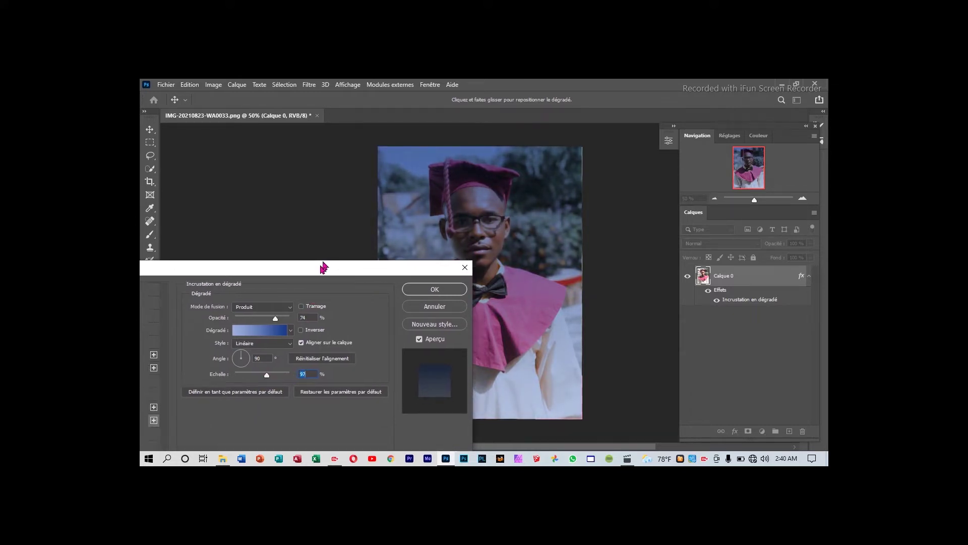
drag(308, 300, 369, 204)
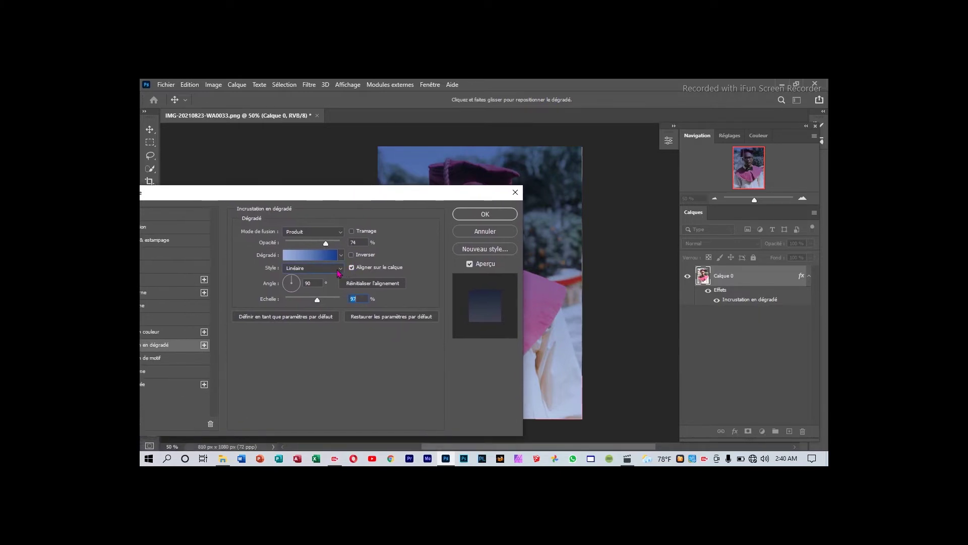
Step: Preview the Radial, Angle, Réfléchi and Losange gradient styles, then settle on Linéaire
click(339, 274)
drag(389, 193, 313, 248)
click(240, 324)
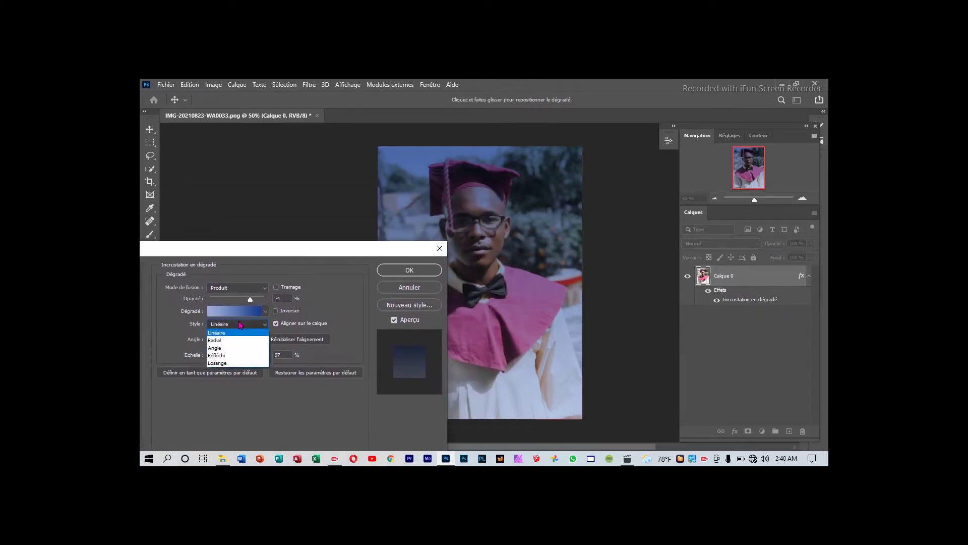
click(232, 341)
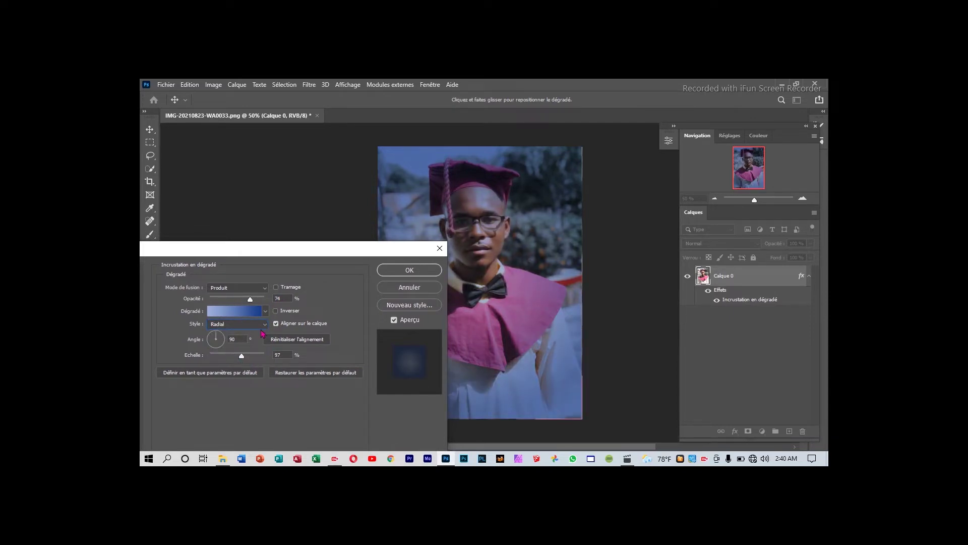
click(240, 324)
click(234, 349)
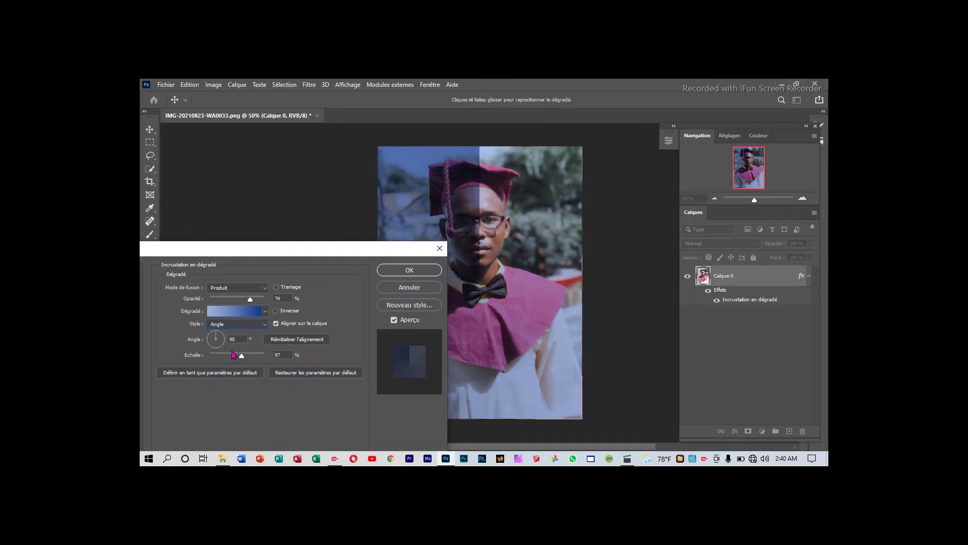
click(261, 325)
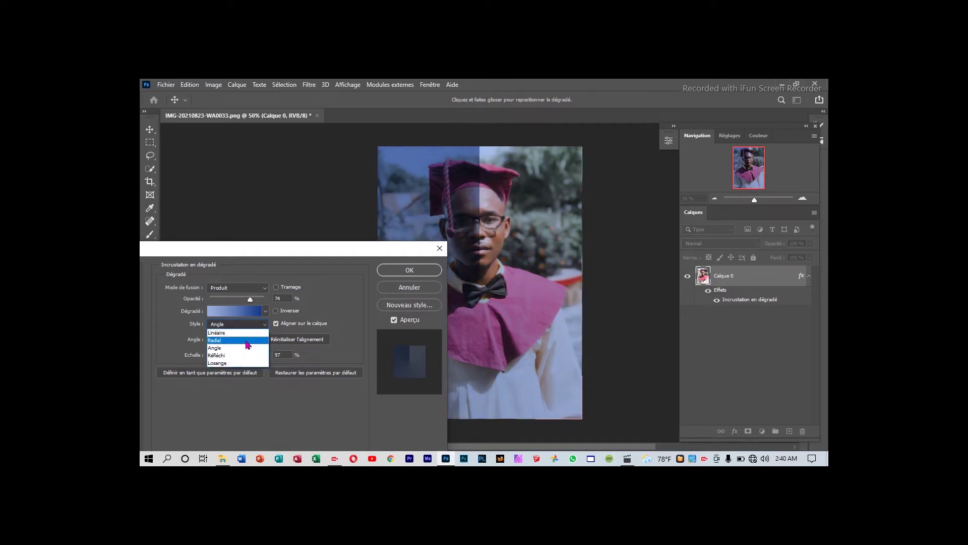
click(233, 356)
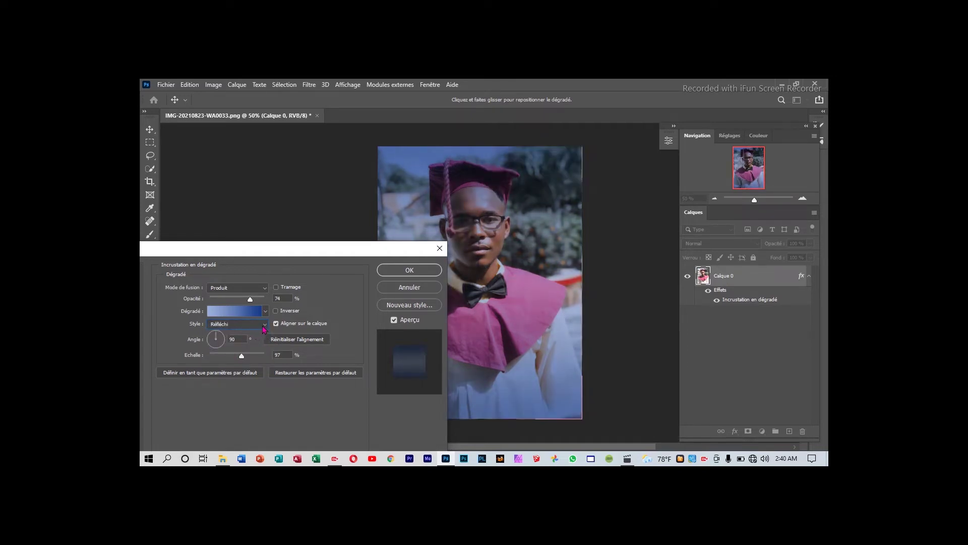
click(262, 329)
click(233, 361)
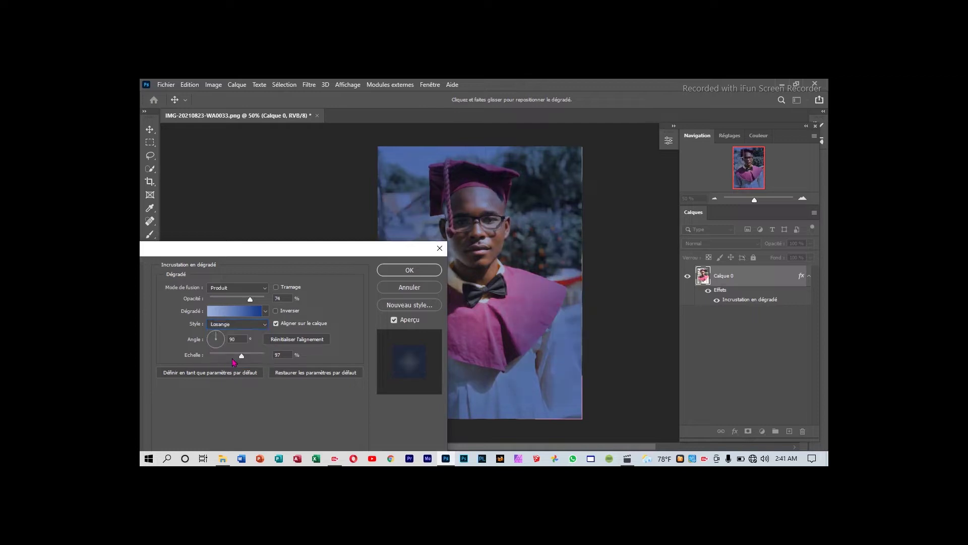
click(254, 329)
click(242, 333)
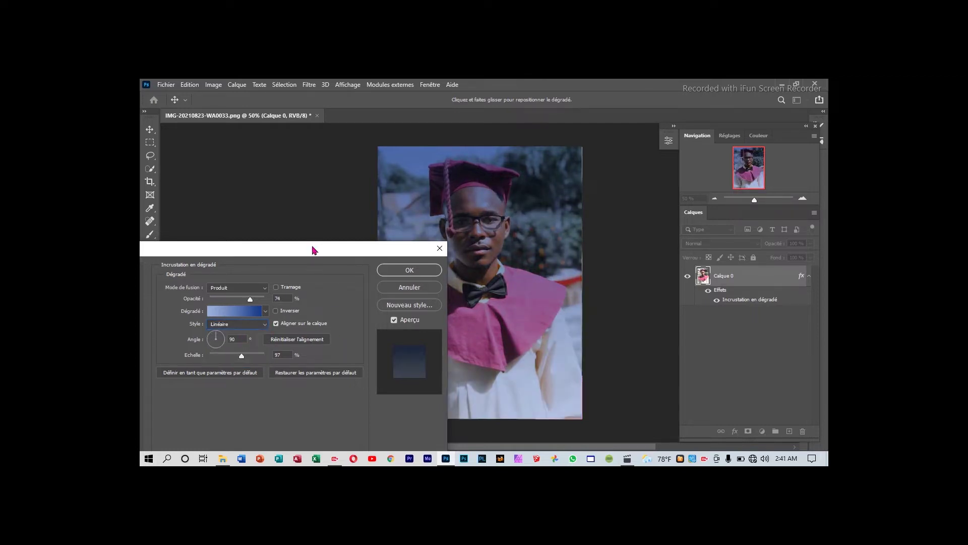
mouse_move(314, 249)
mouse_down()
mouse_move(559, 163)
mouse_move(547, 162)
mouse_up()
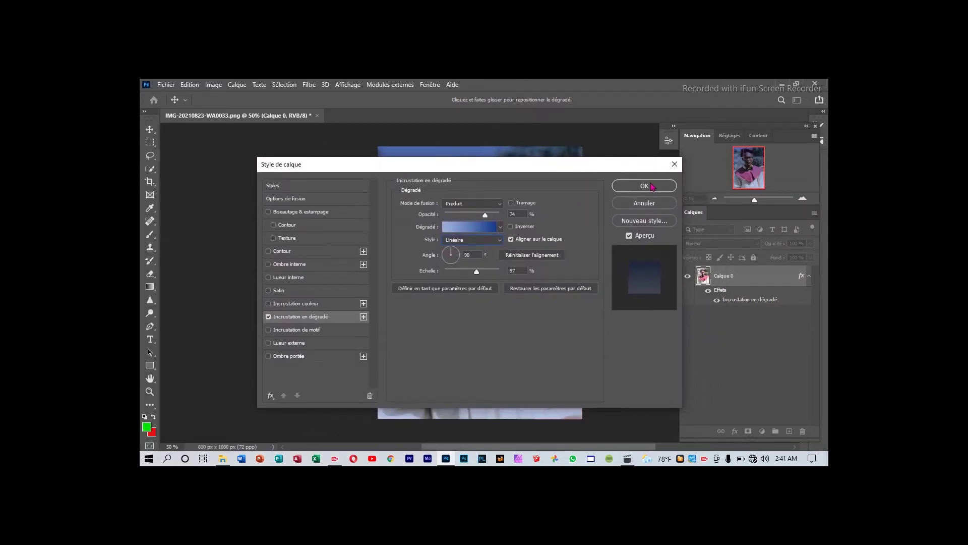
Step: In the Gradient Editor, make the gradient's middle colour stop red
click(462, 232)
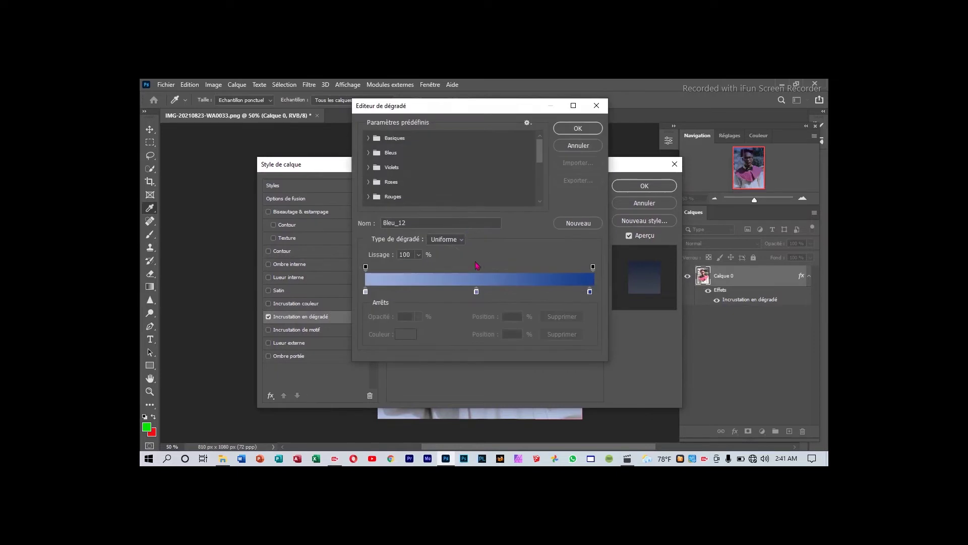
click(476, 291)
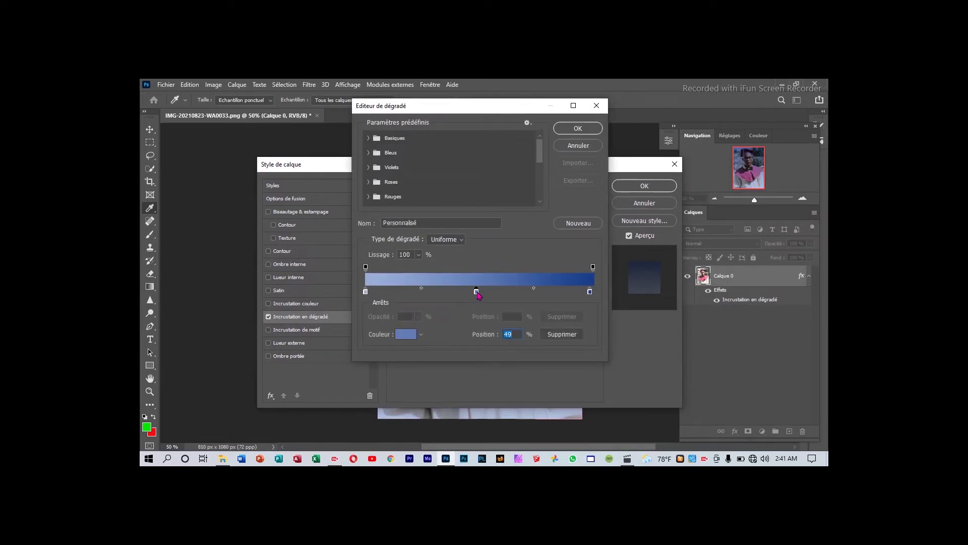
click(406, 334)
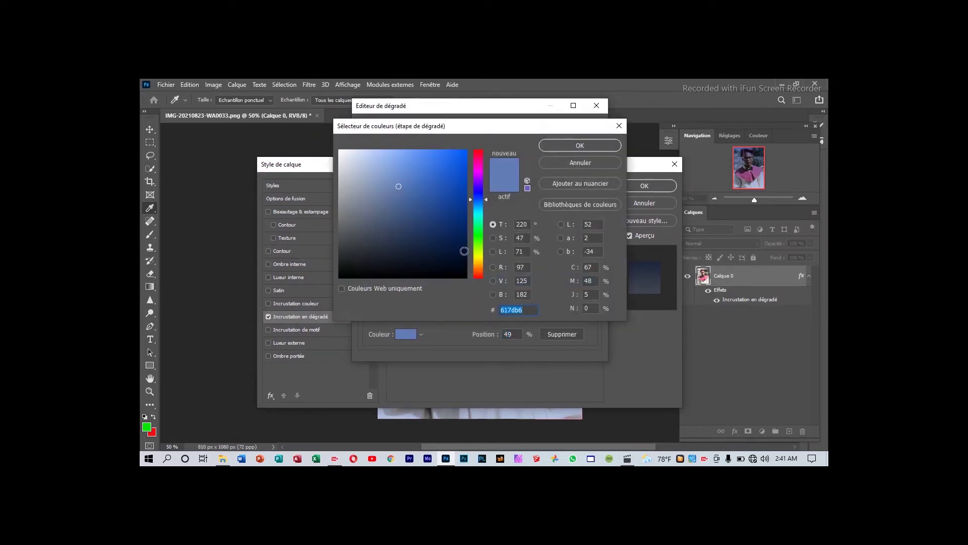
drag(483, 216, 479, 150)
click(465, 153)
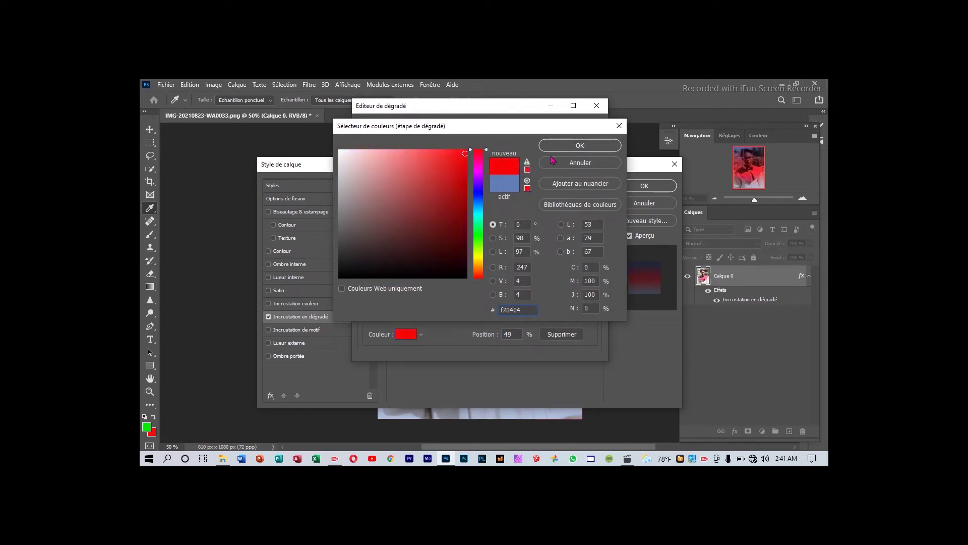
click(580, 145)
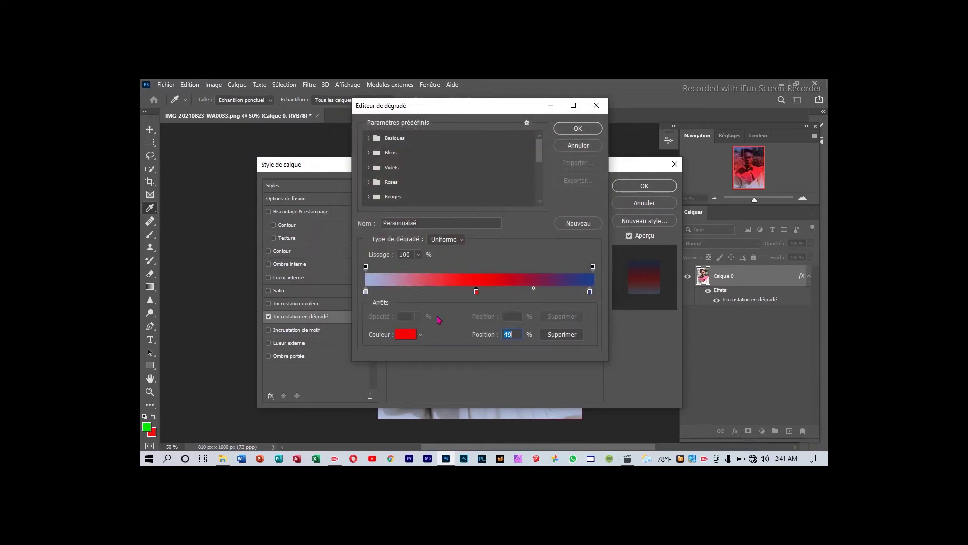
Step: Make the left stop bright blue (3a79f6) and confirm the blue–red–blue gradient
click(366, 291)
click(412, 335)
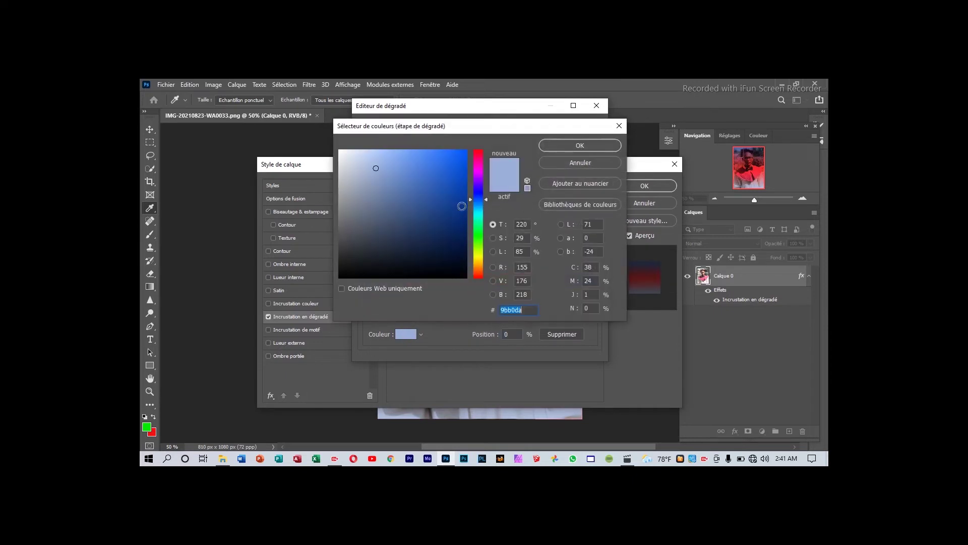
mouse_move(436, 213)
mouse_down()
mouse_move(402, 185)
mouse_move(400, 166)
mouse_move(437, 153)
mouse_up()
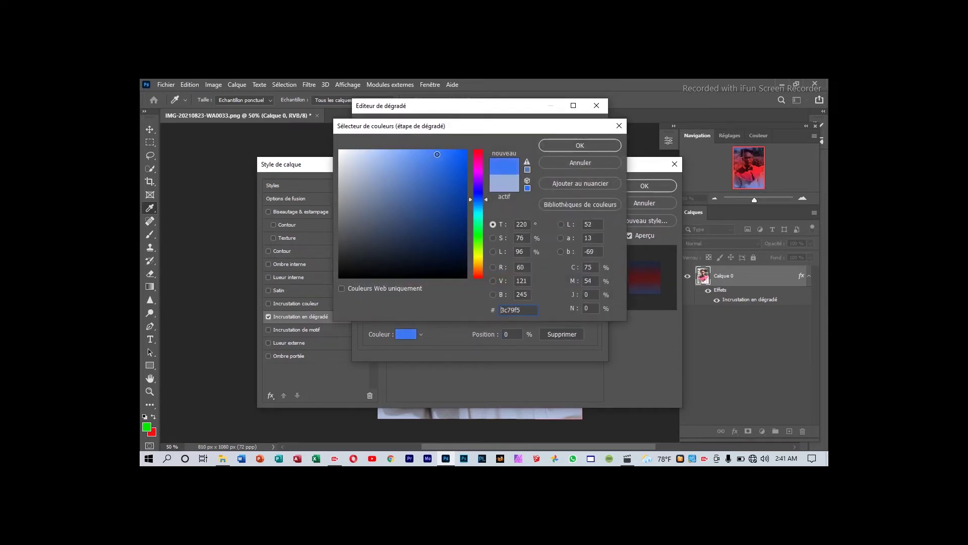
click(565, 149)
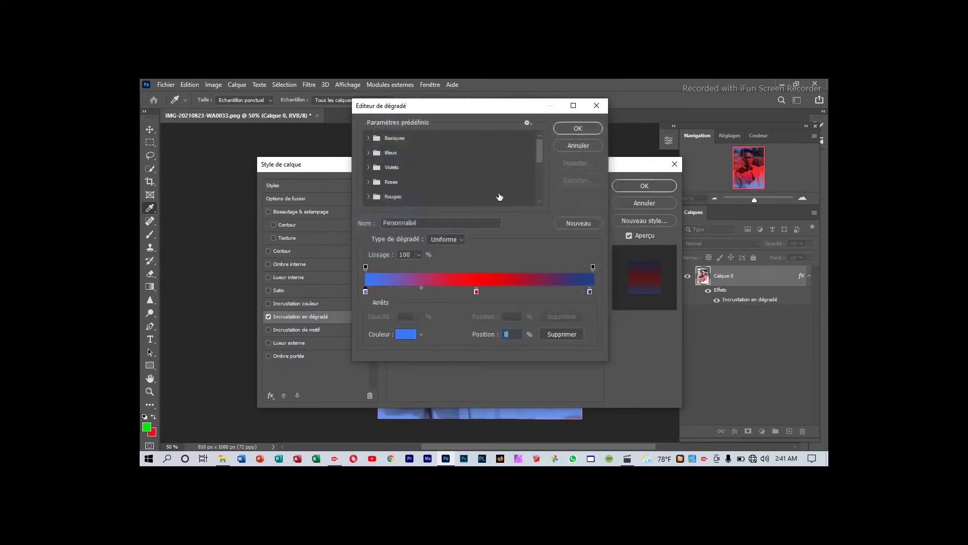
click(580, 128)
mouse_move(545, 167)
mouse_down()
mouse_move(542, 446)
mouse_move(486, 434)
mouse_move(468, 374)
mouse_up()
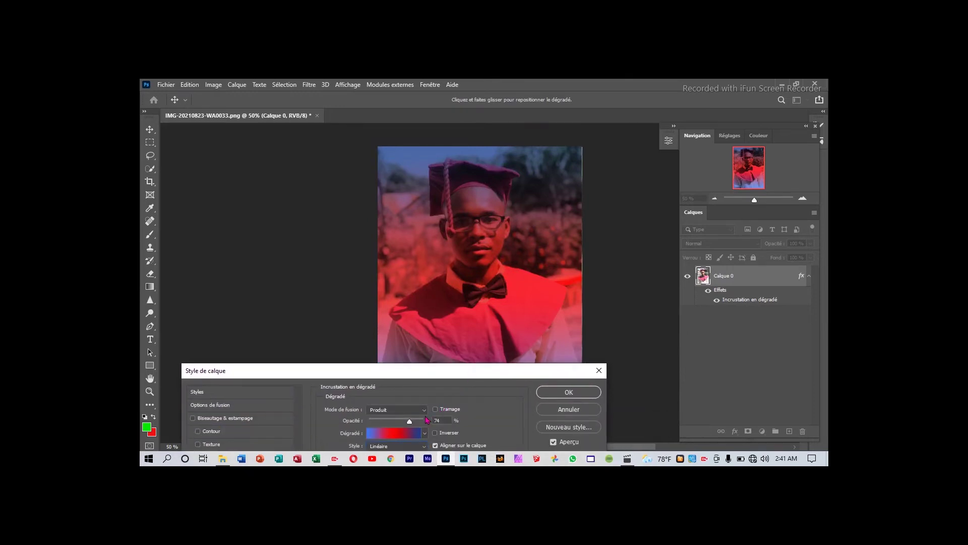
Step: Lower the gradient overlay's opacity from 74% to about 41% and apply the layer style
drag(413, 424, 398, 426)
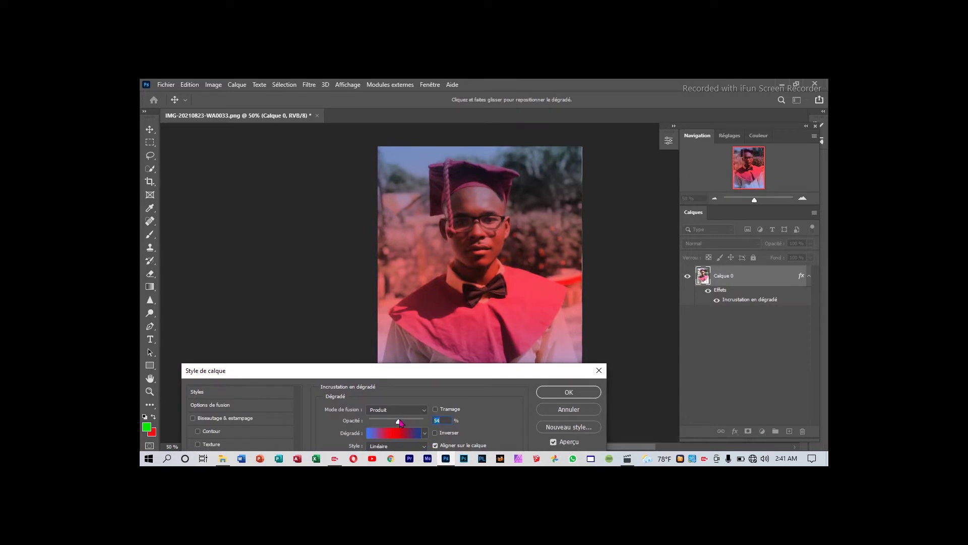
drag(401, 424, 391, 426)
click(544, 394)
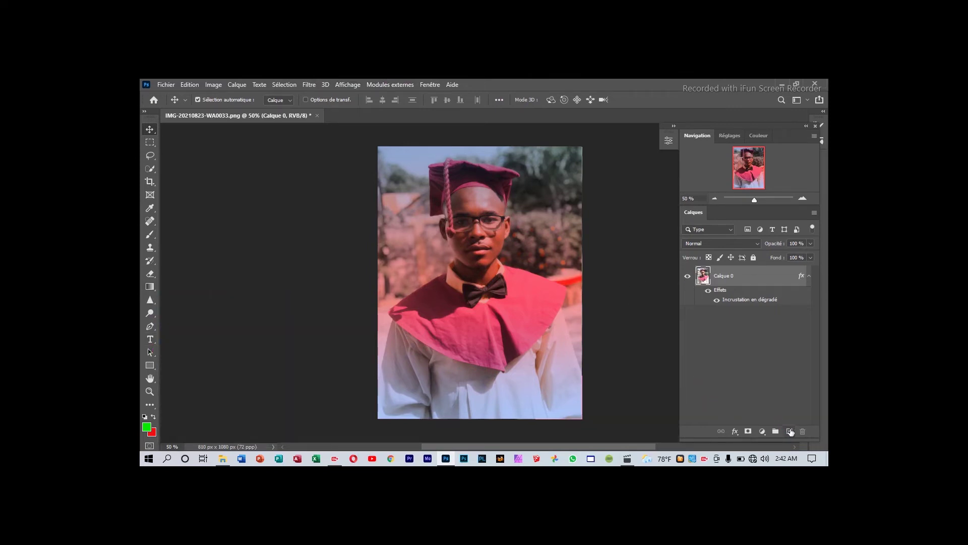
Step: On a new layer, type 'KENTER LE SAGE' across three lines on the gown
click(789, 431)
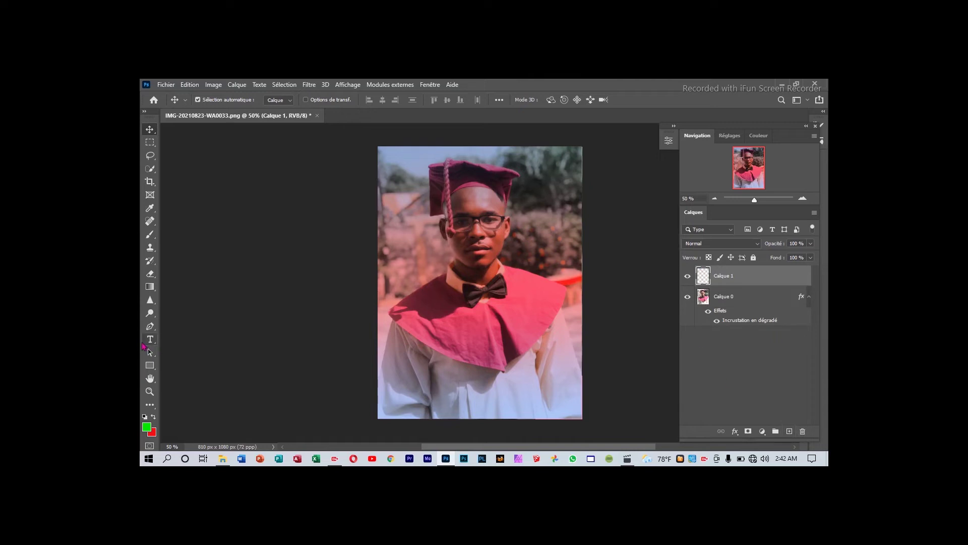
click(150, 339)
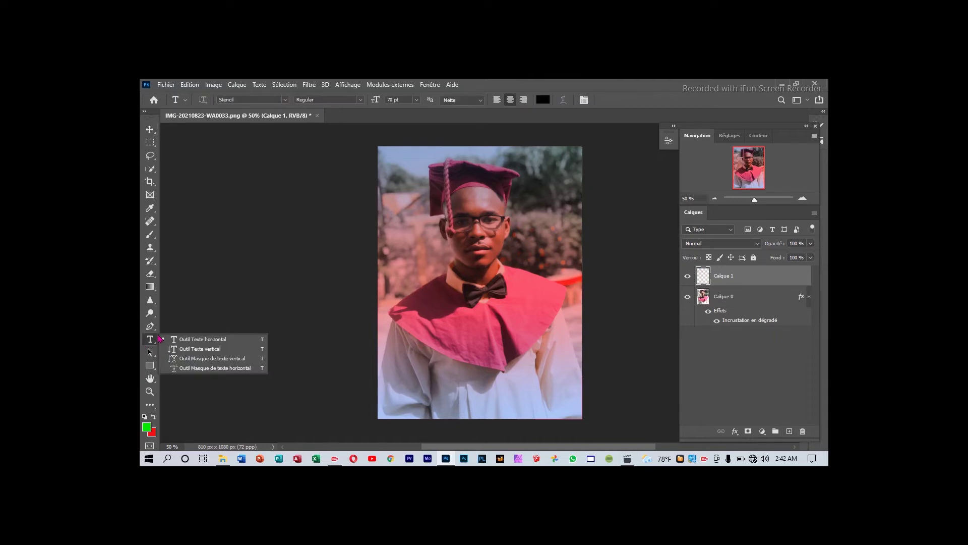
click(191, 343)
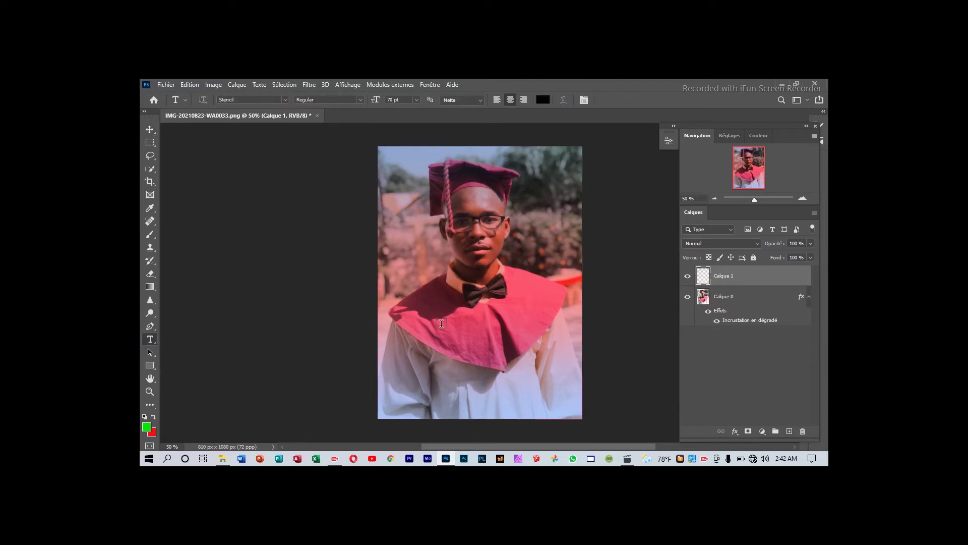
click(480, 324)
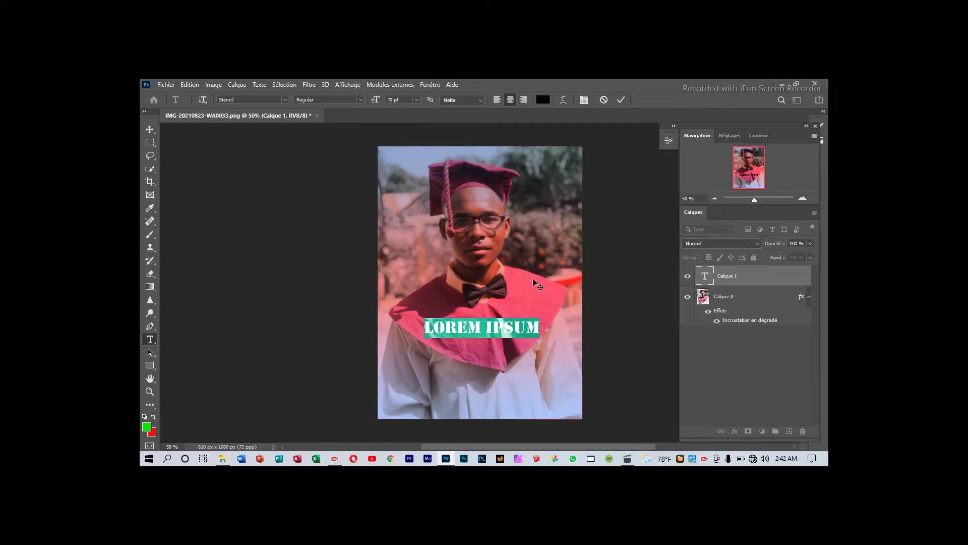
text(KEN)
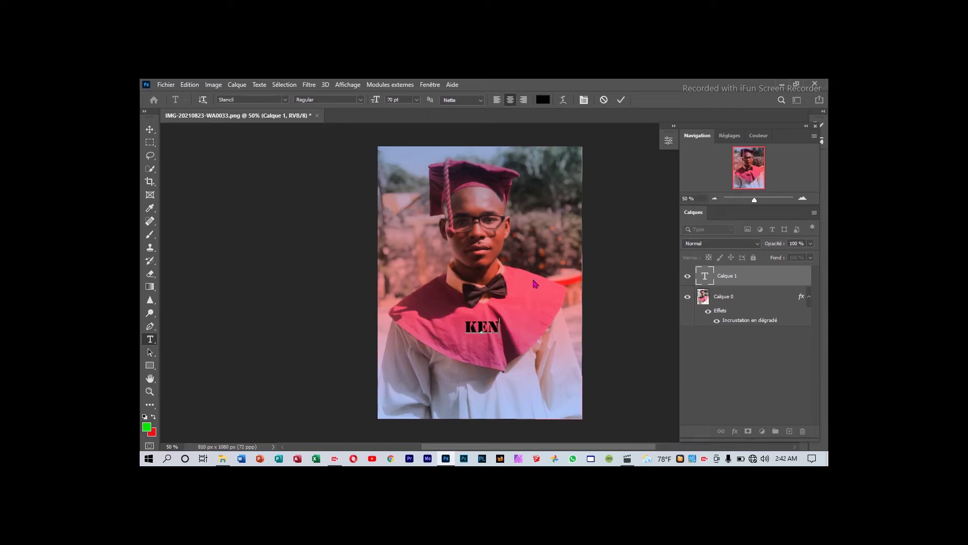
text(TER)
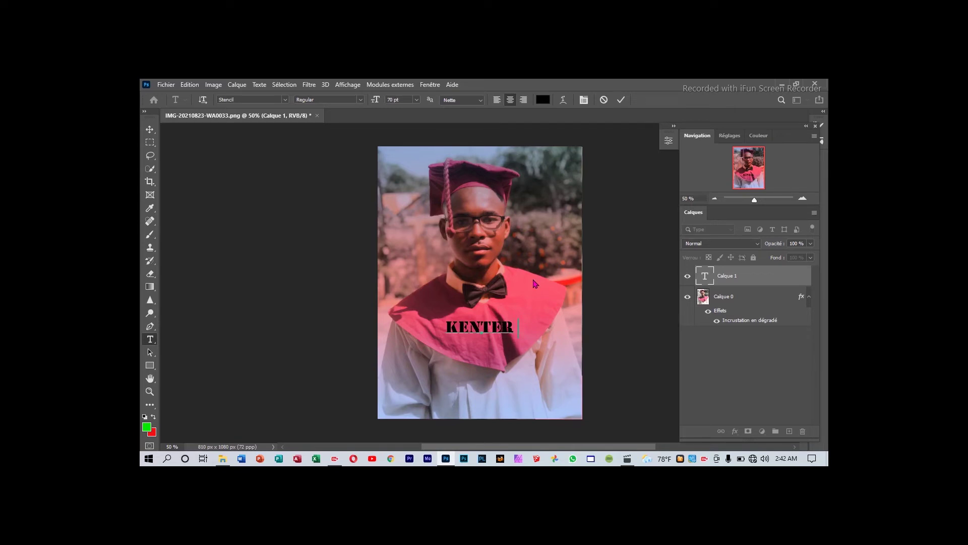
text( LE)
text(S)
text(AG)
text(E)
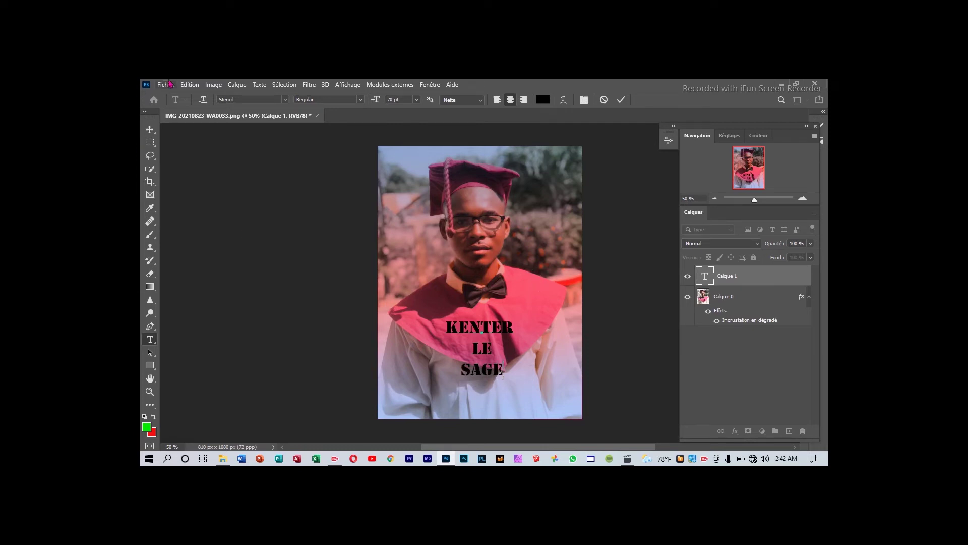
click(151, 131)
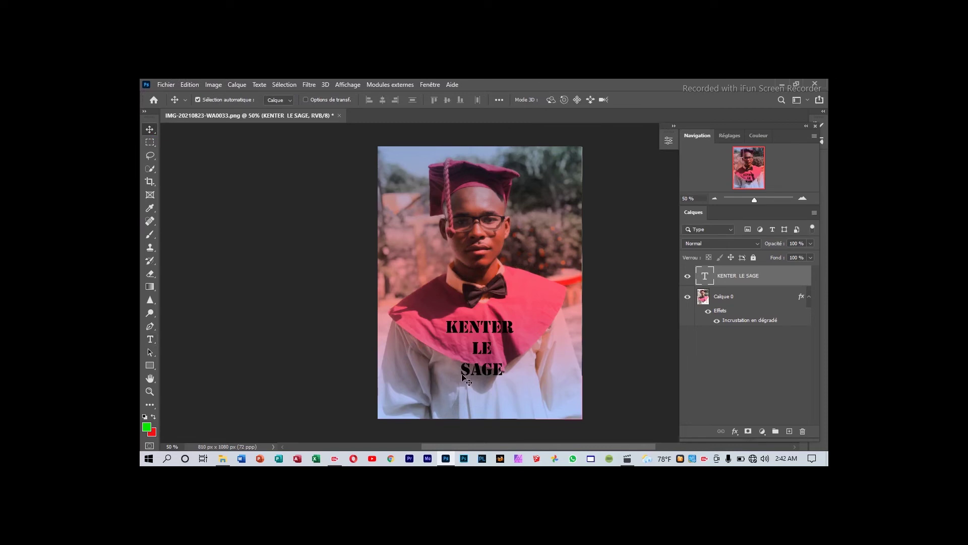
Step: Reopen the KENTER LE SAGE text and shift it down and slightly right, near the gown's bottom
double_click(705, 276)
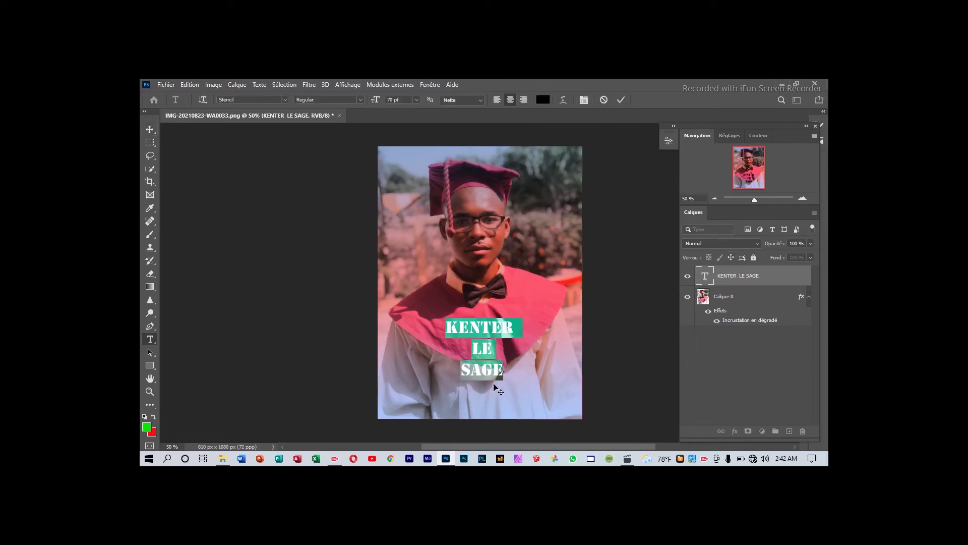
drag(495, 388, 502, 417)
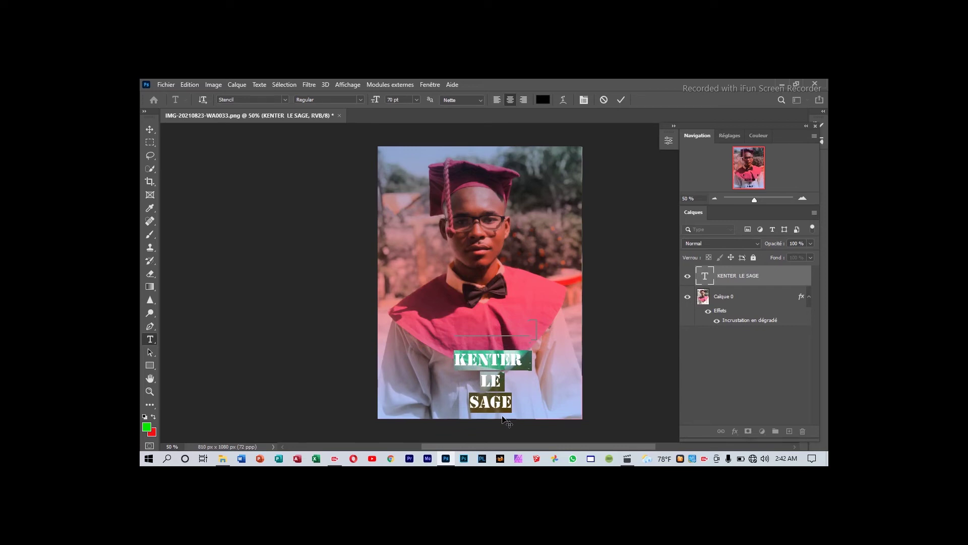
drag(502, 419, 505, 421)
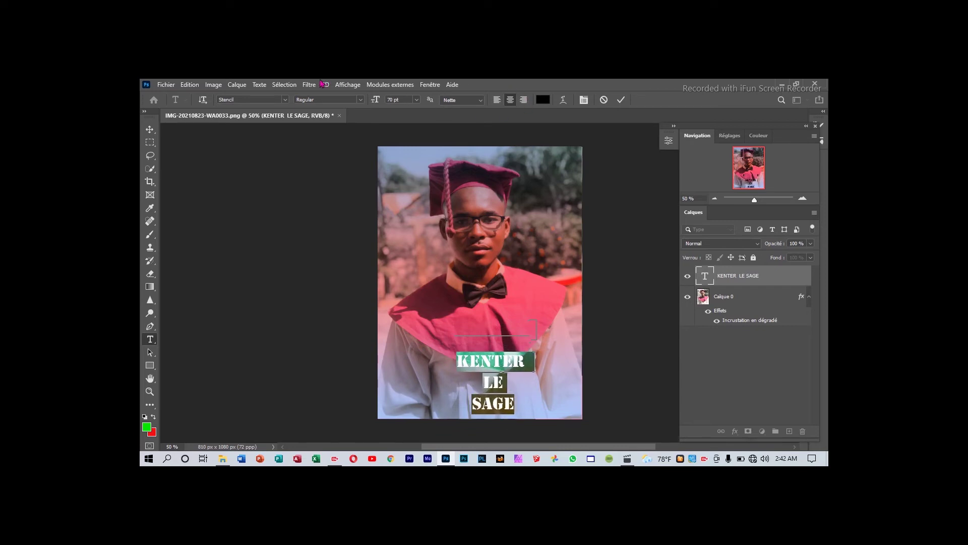
Step: Set the KENTER LE SAGE caption's font family to Felix Titling
click(285, 100)
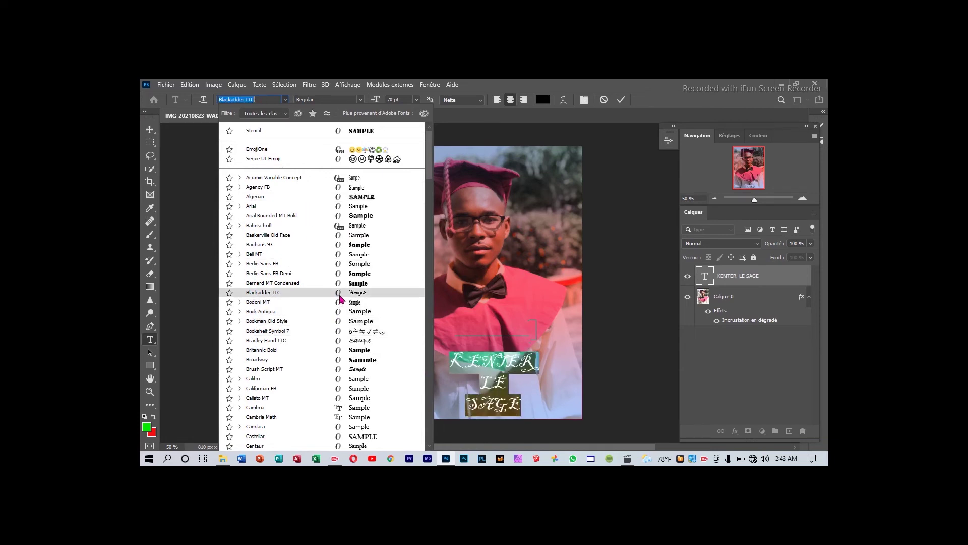
scroll(339, 311, down, 4)
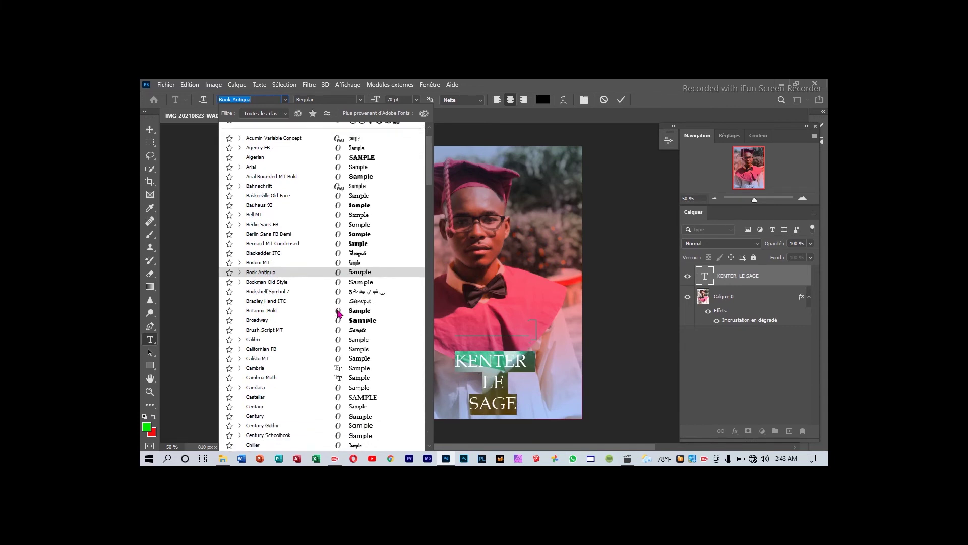
scroll(339, 311, down, 2)
scroll(345, 328, down, 2)
scroll(351, 342, down, 2)
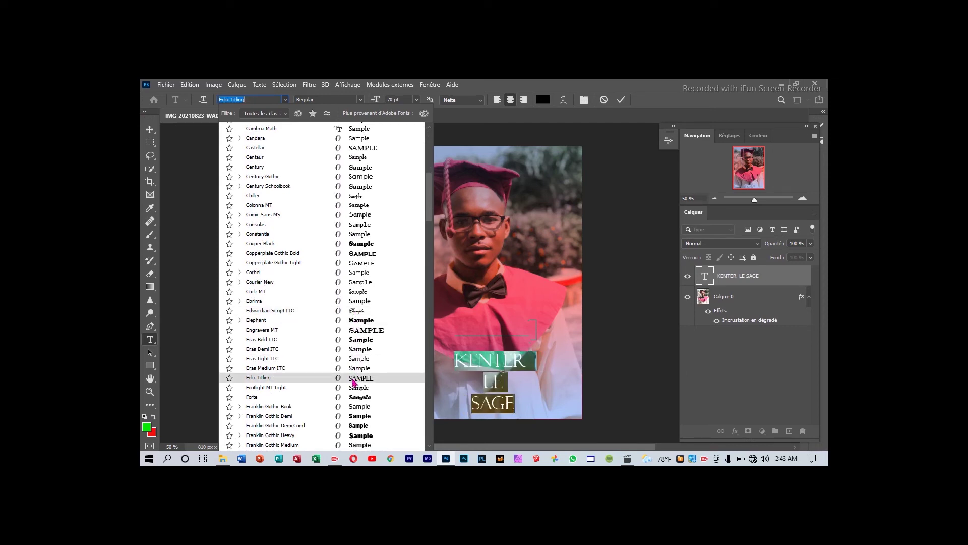
click(355, 378)
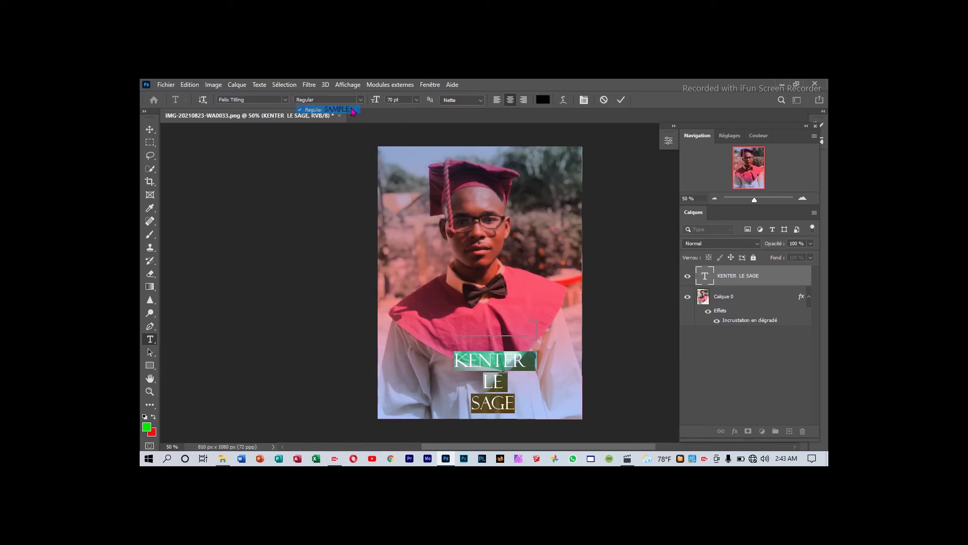
Step: Colour the caption blue (002ffb) after trying yellow and red in the picker
click(542, 103)
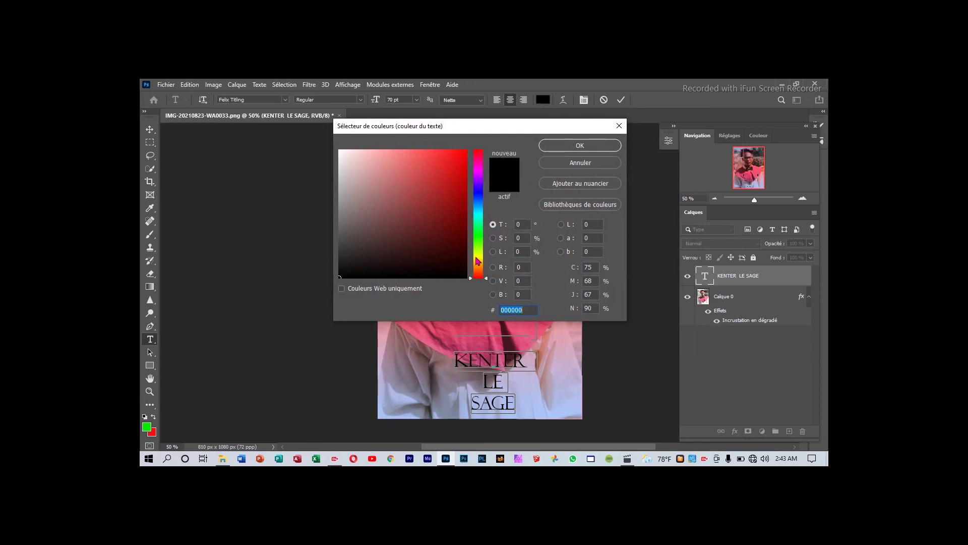
drag(476, 258, 476, 259)
click(464, 150)
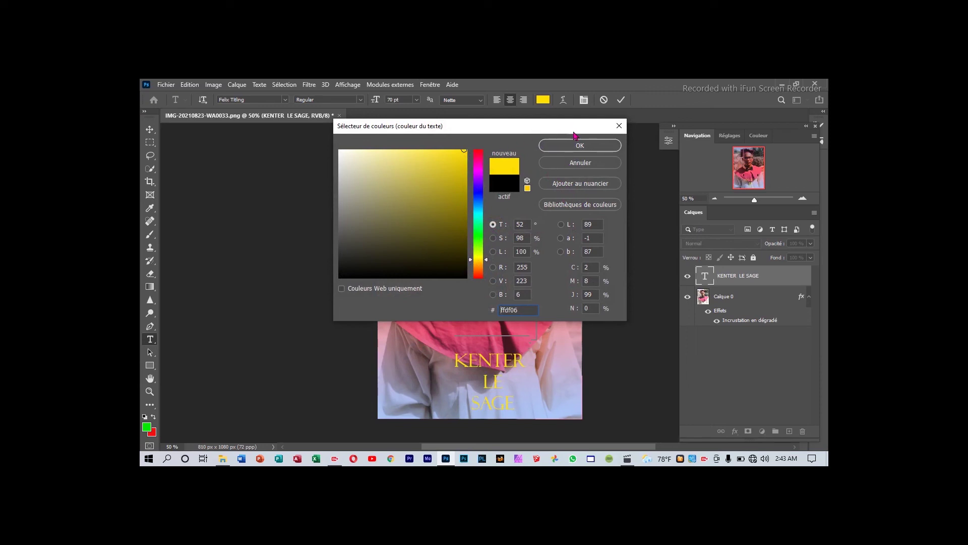
click(484, 152)
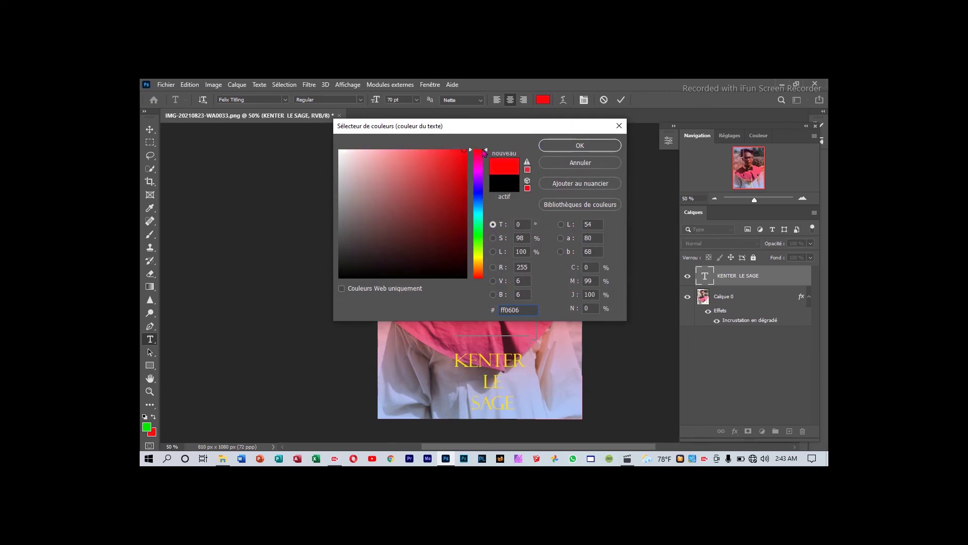
click(462, 151)
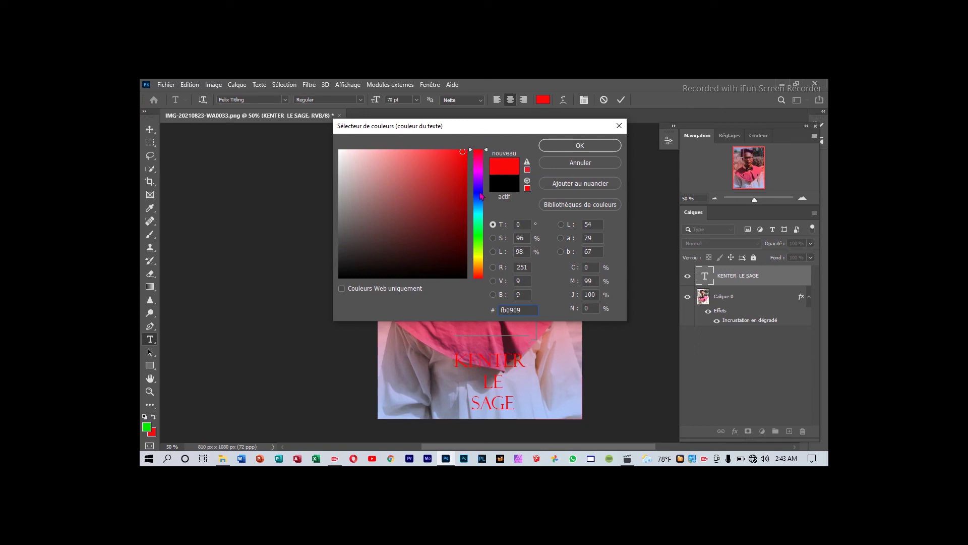
drag(482, 197, 479, 196)
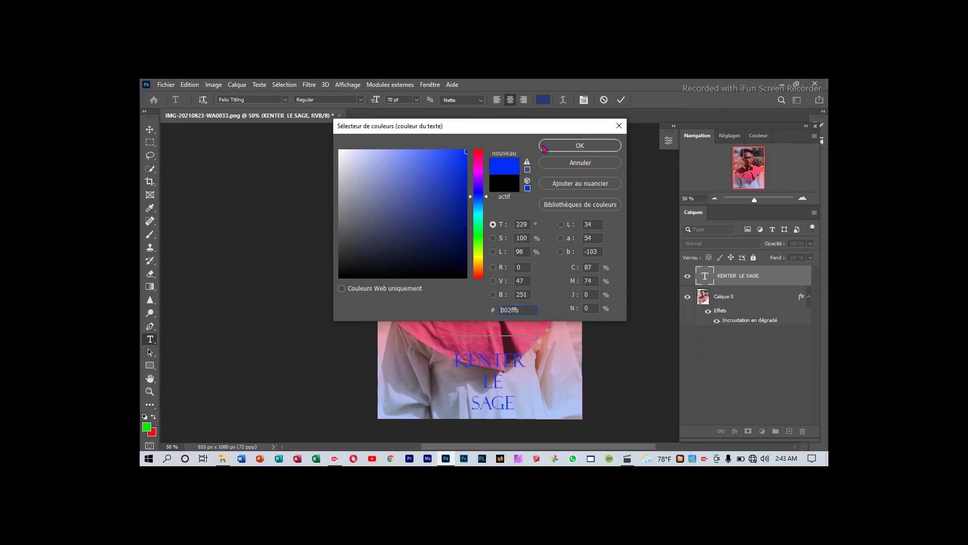
click(577, 146)
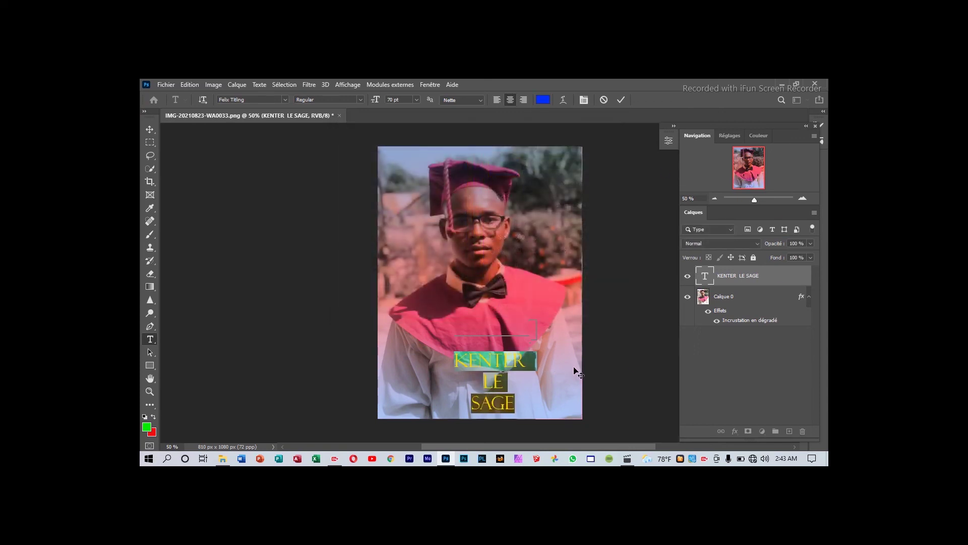
Step: Commit the text edit by selecting the Calque 0 layer and switching to the Move tool (V)
click(515, 396)
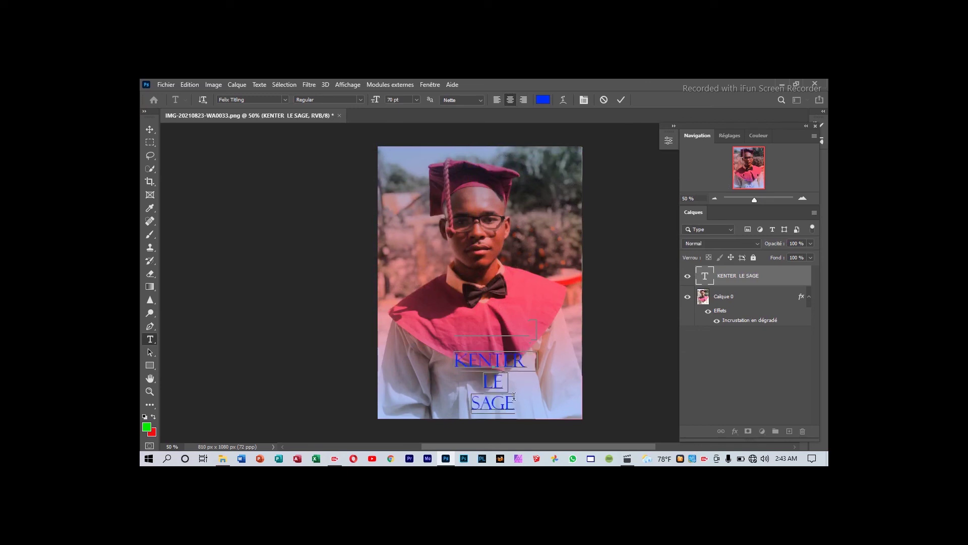
click(717, 293)
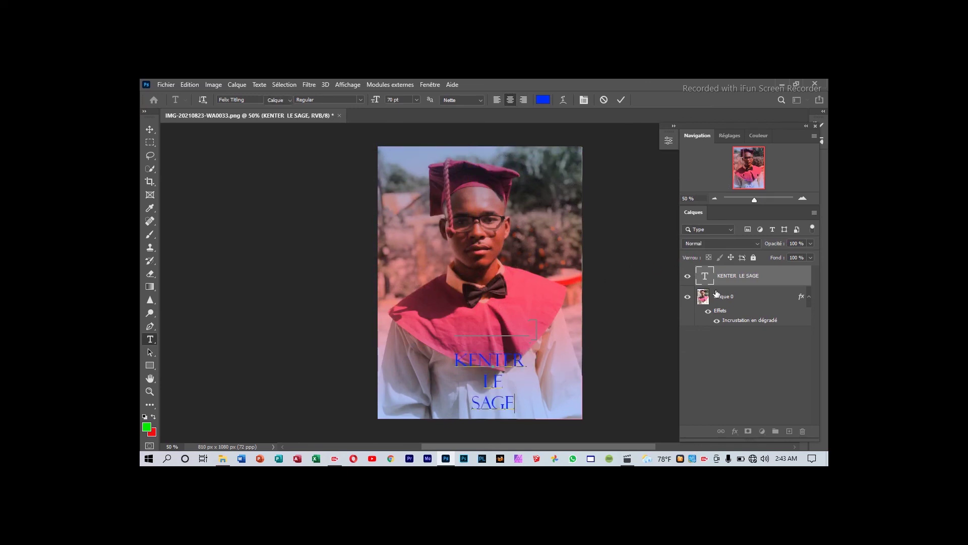
key(v)
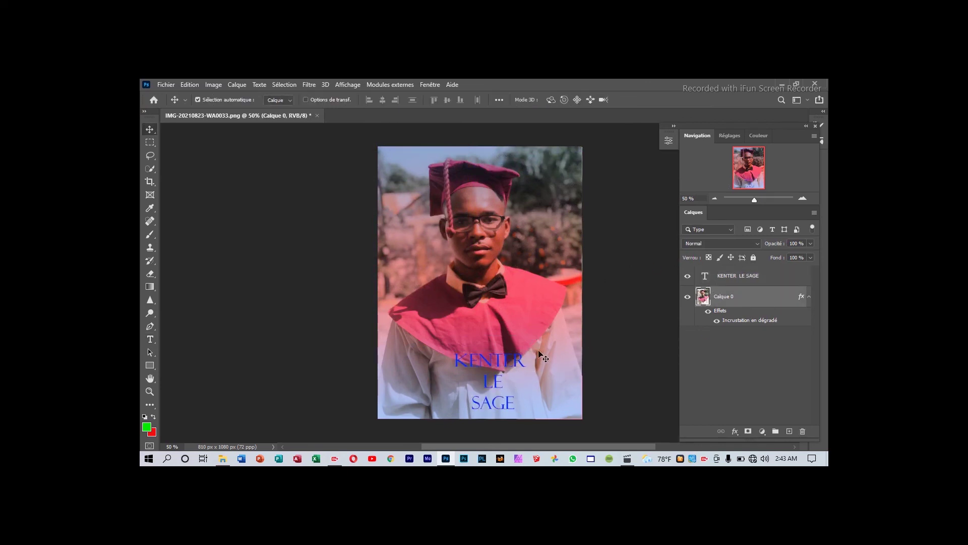